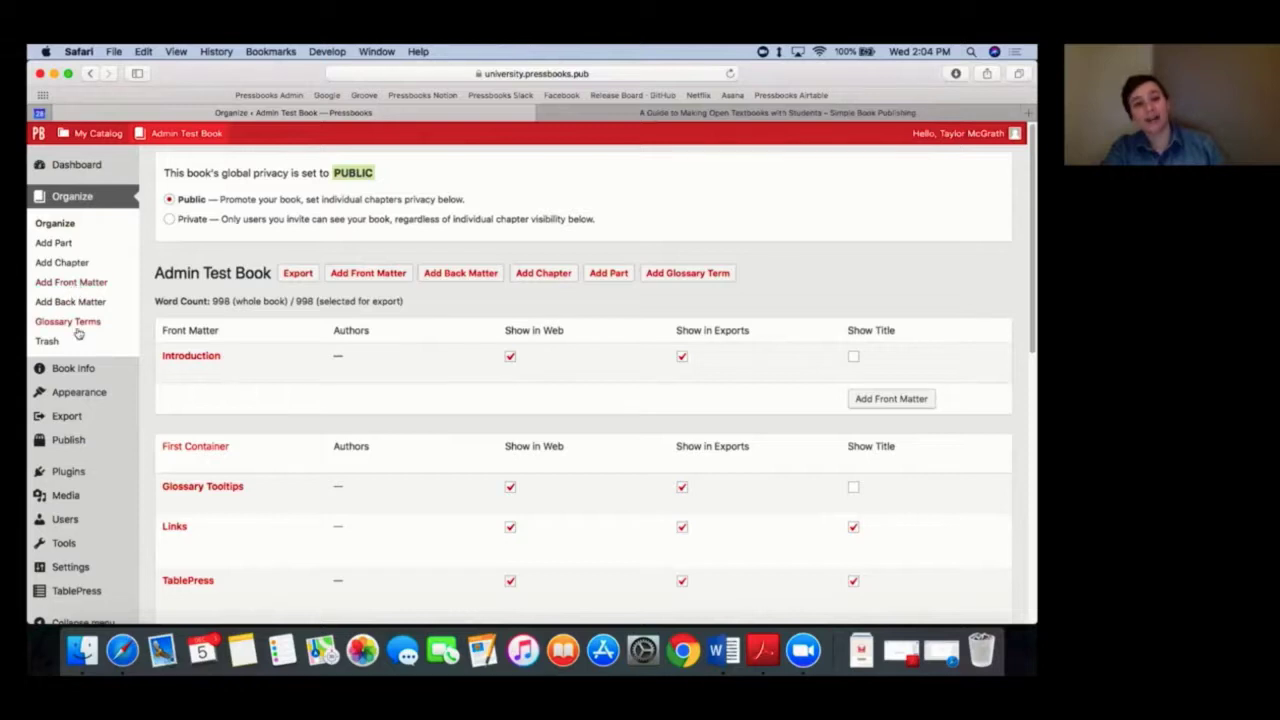
Step: Add a new glossary term titled "Neighbourhood" with the description "an example definition"
left_click(73, 325)
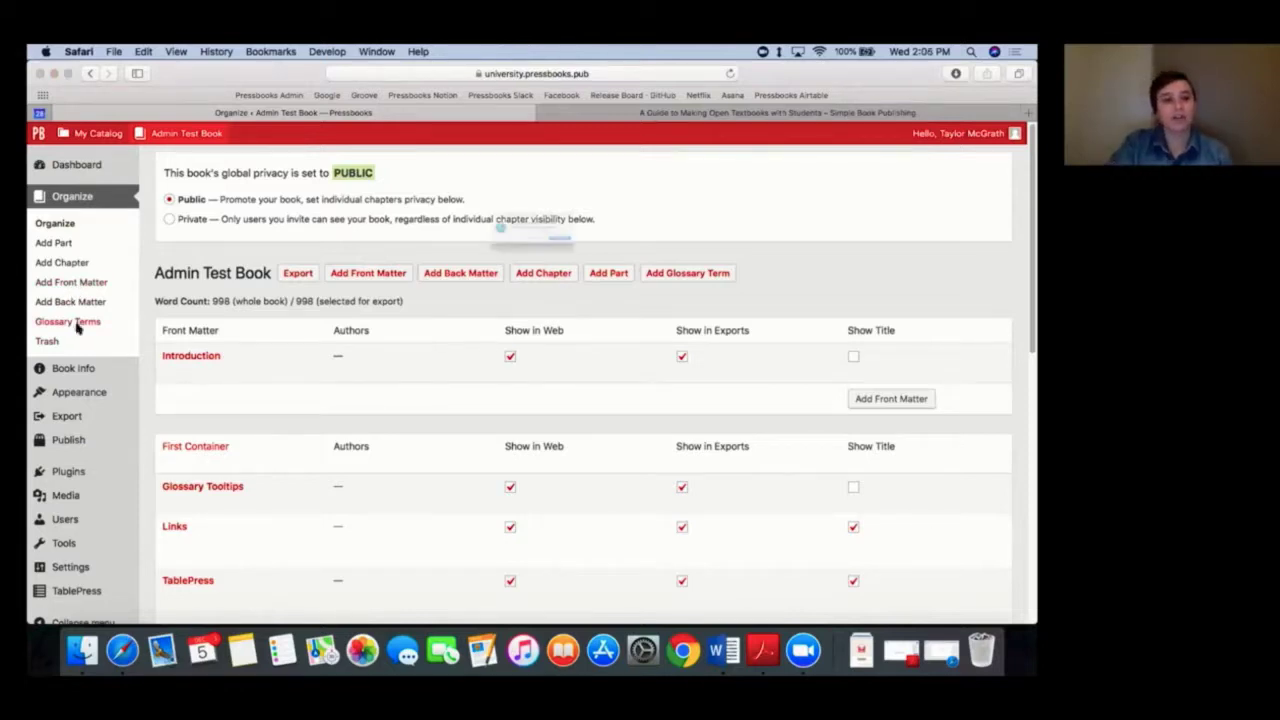
left_click(640, 261)
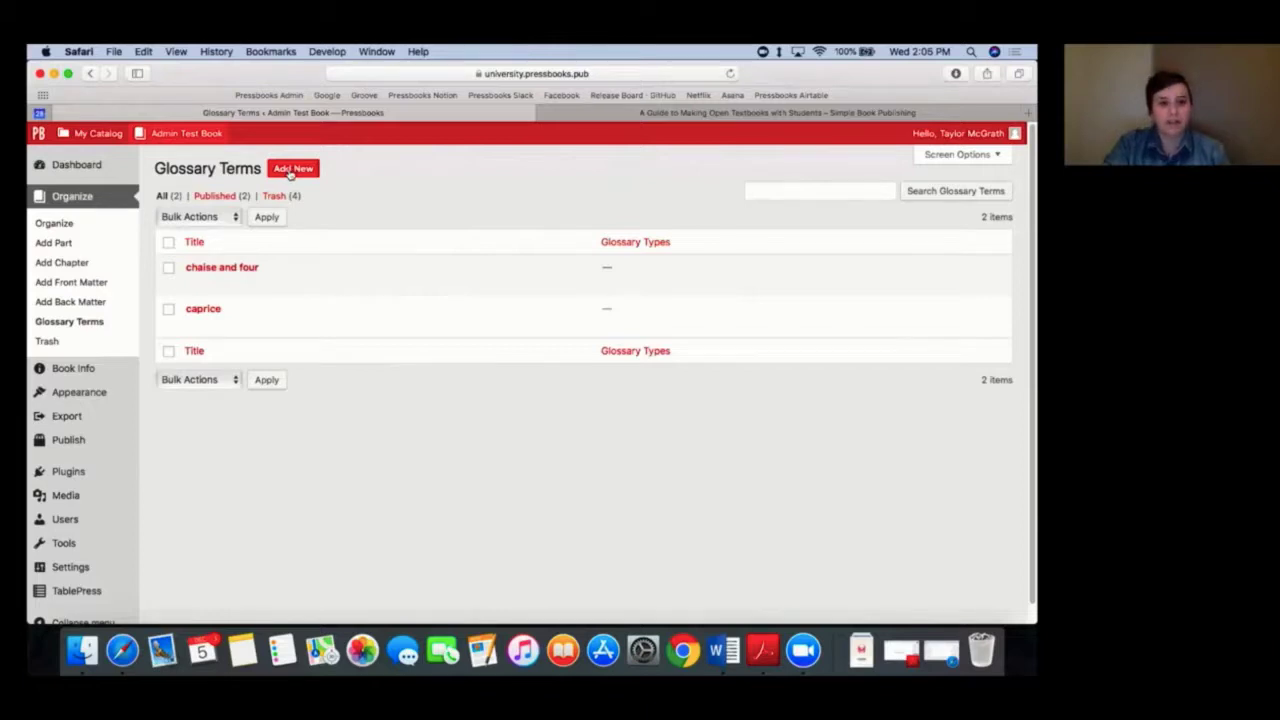
left_click(290, 170)
left_click(249, 196)
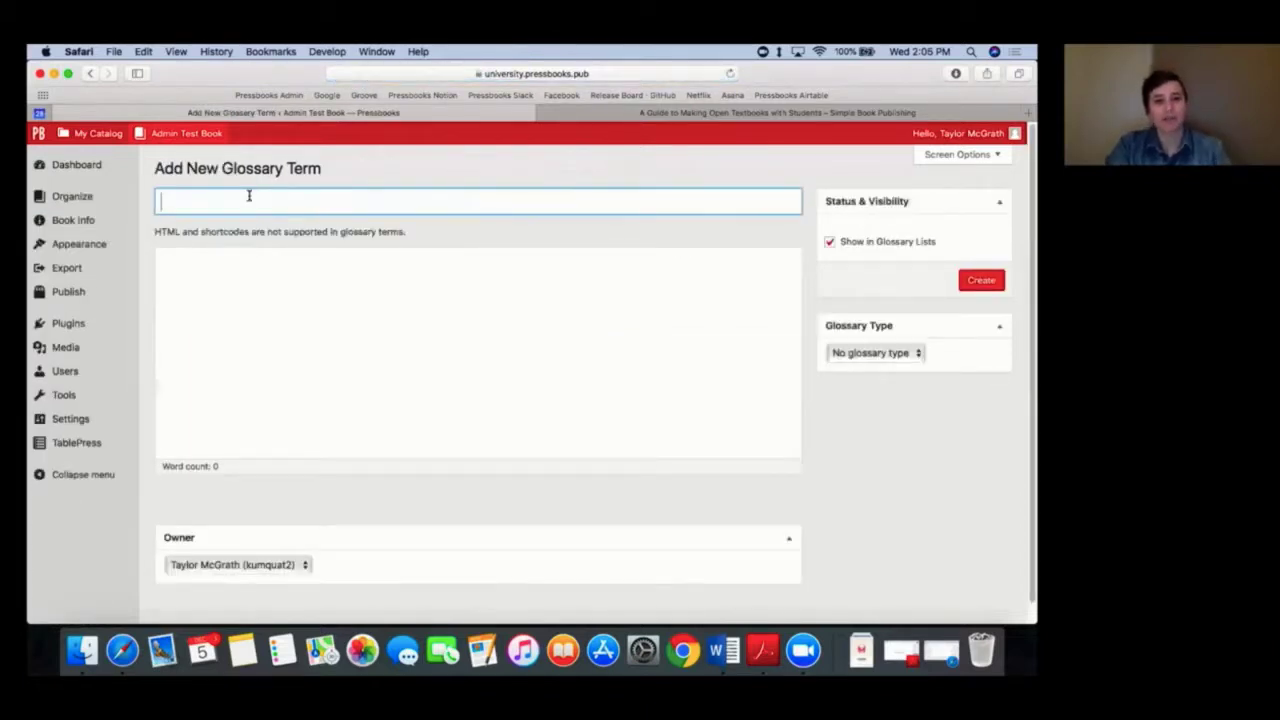
type("F")
key("BackSpace")
type("Neighb")
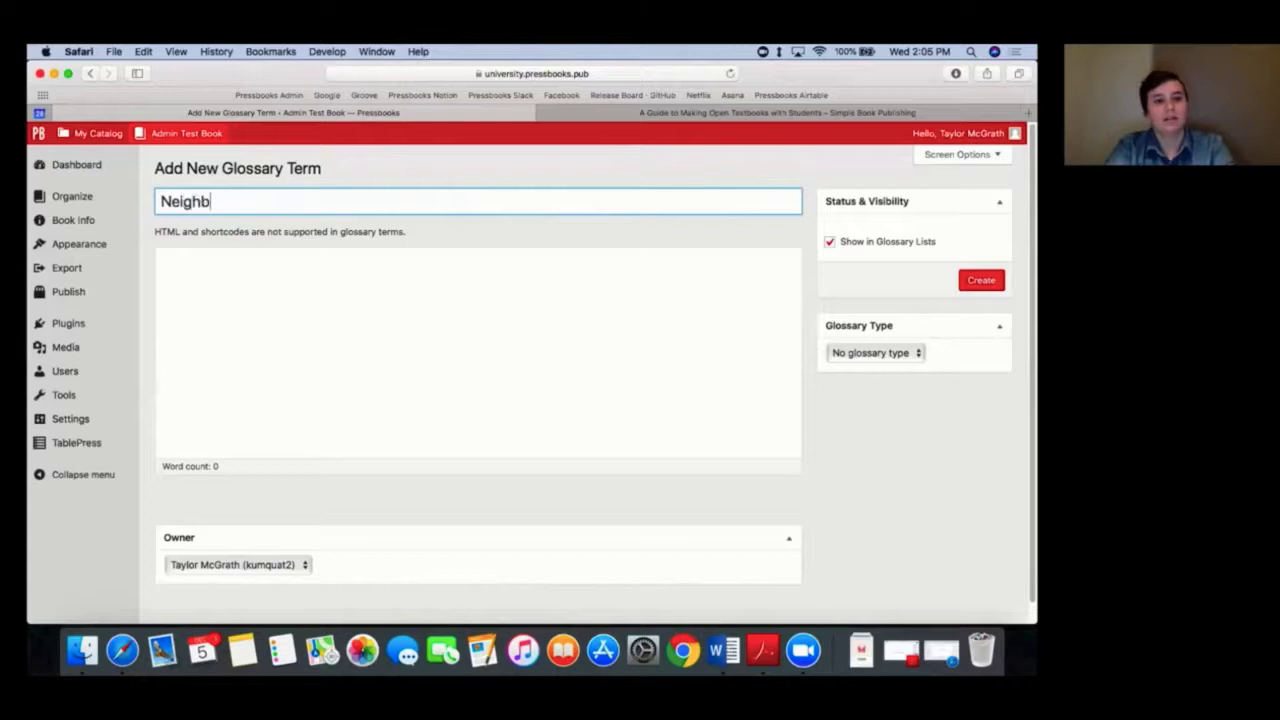
type("ourhood")
left_click(286, 251)
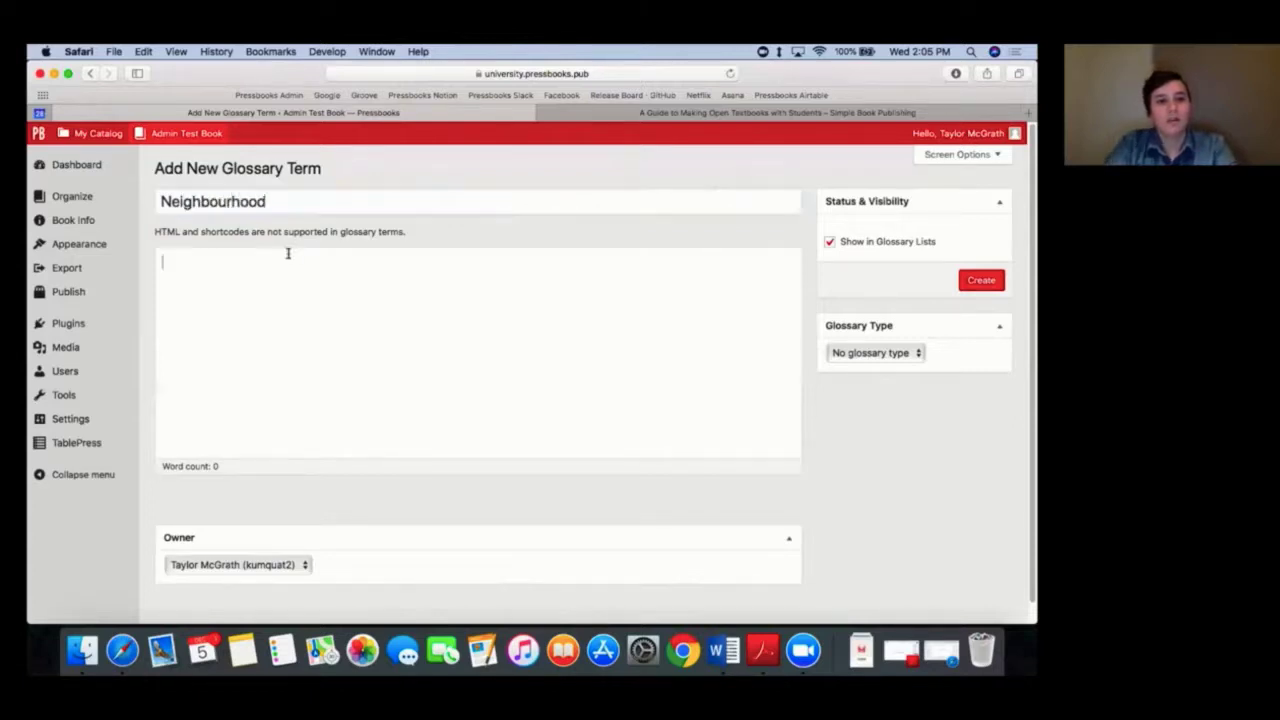
type("an axample o")
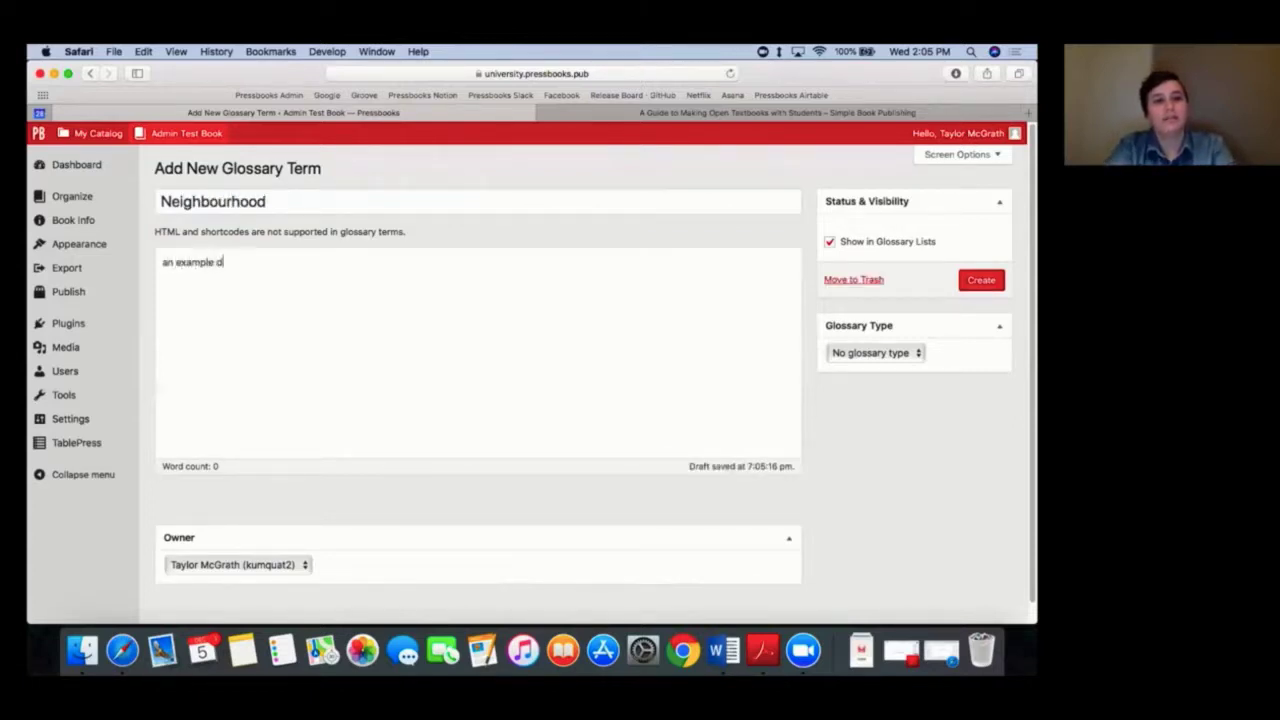
type("efinition")
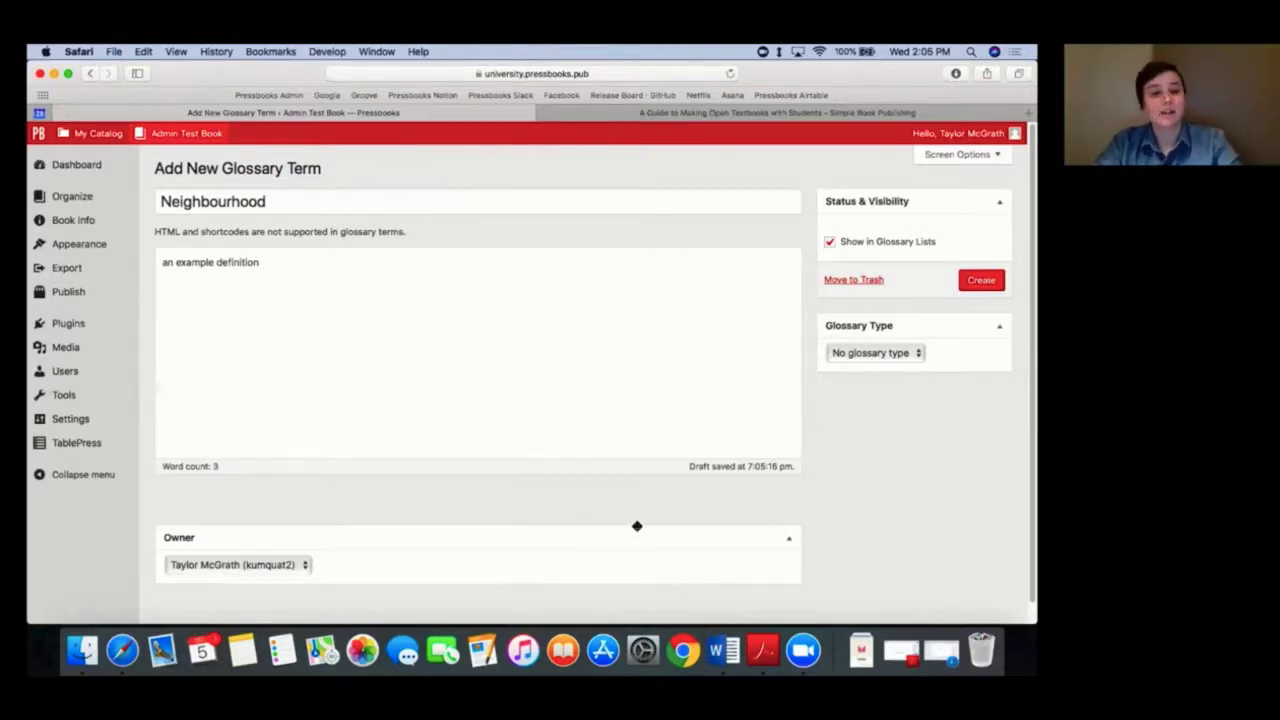
Step: Exclude the Neighbourhood term from glossary lists and create it, returning to the list of glossary terms
scroll(637, 526, "down", 1)
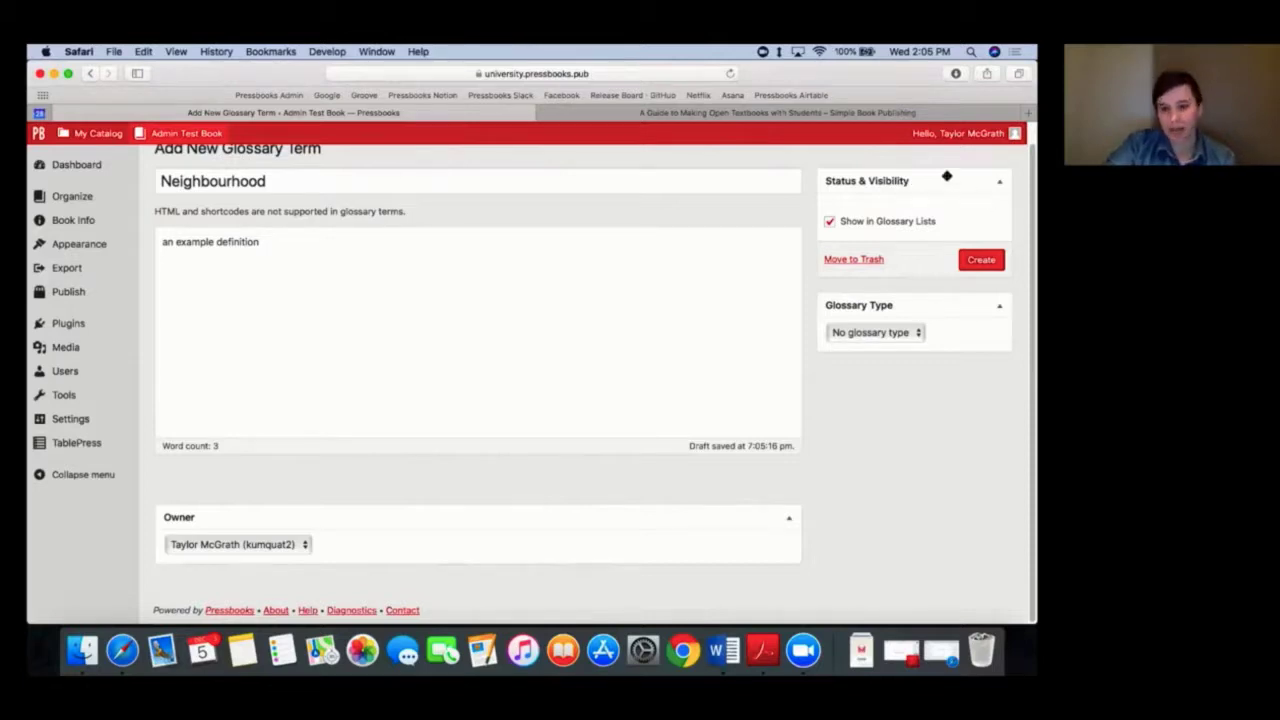
left_click(857, 224)
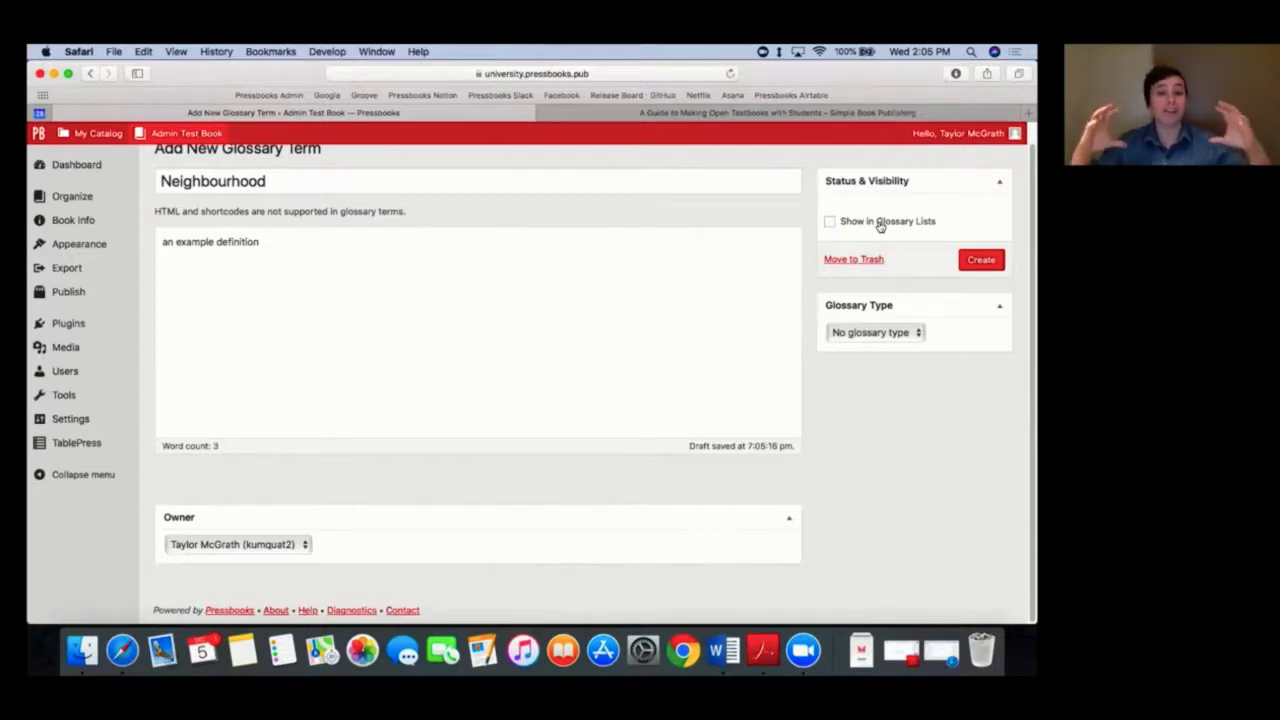
left_click(982, 264)
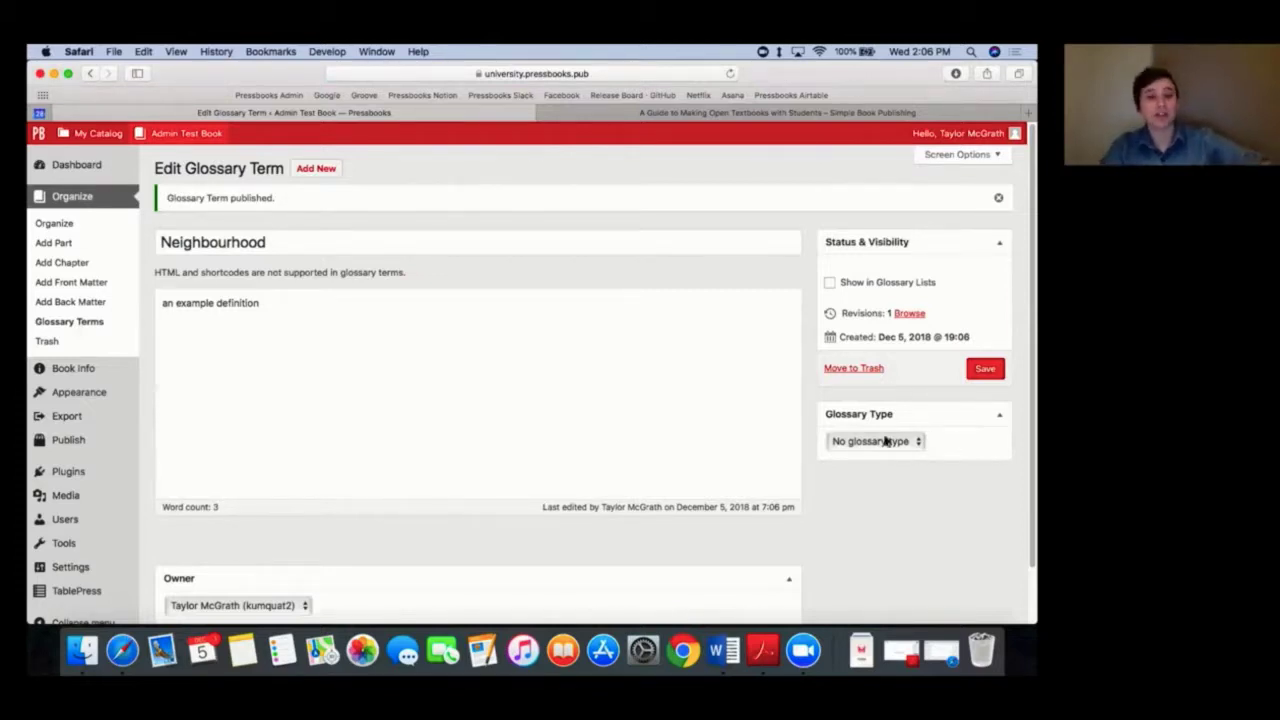
left_click(85, 321)
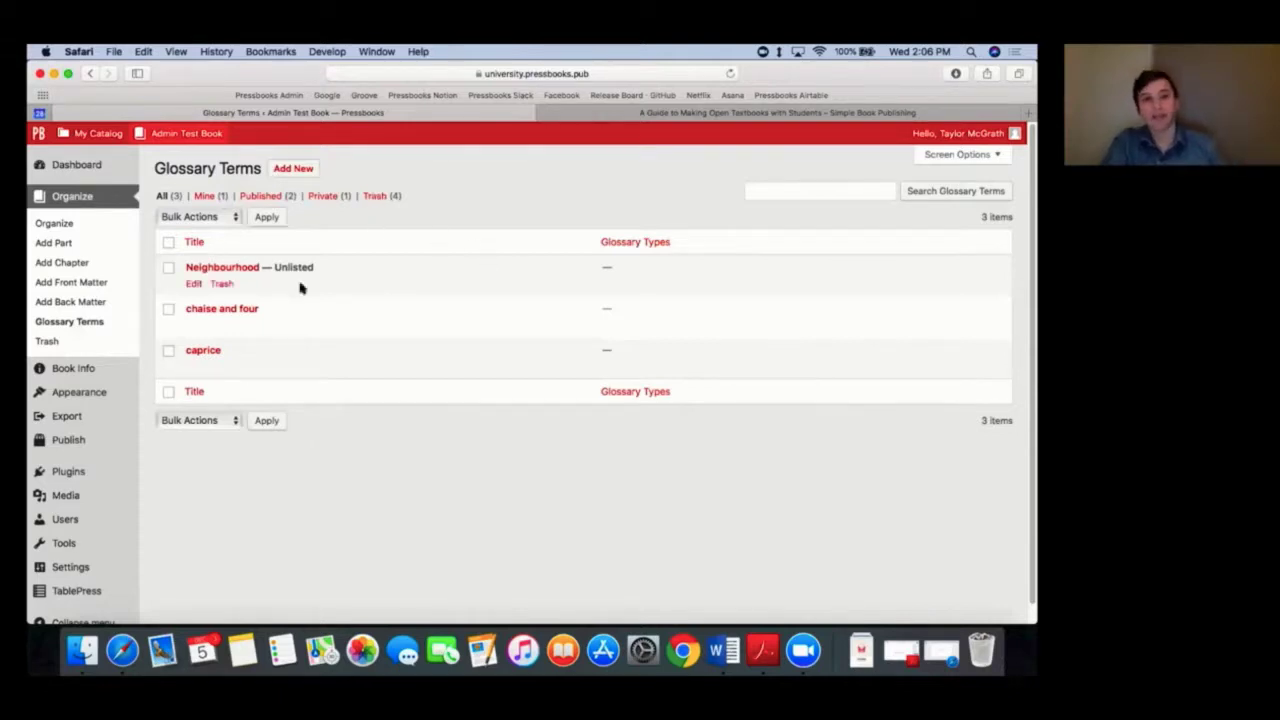
Step: Open the Glossary Tooltips chapter of the book for editing at its opening paragraphs
left_click(96, 224)
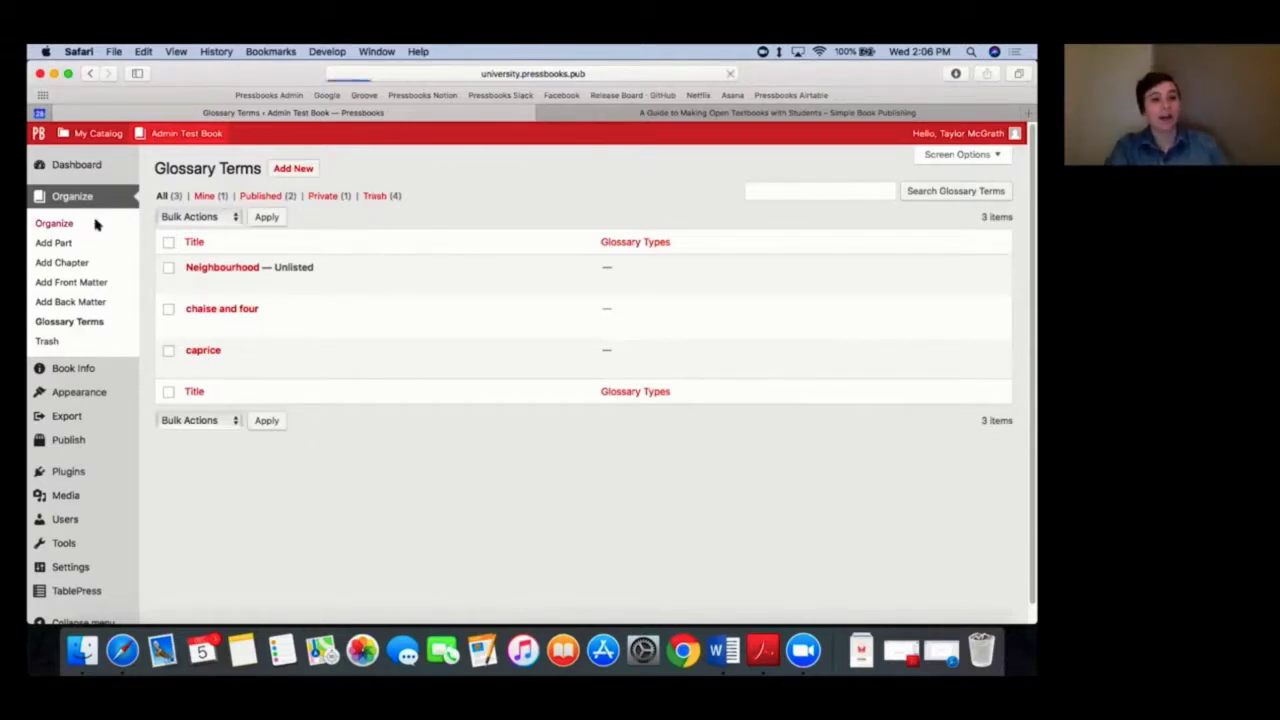
scroll(228, 440, "down", 1)
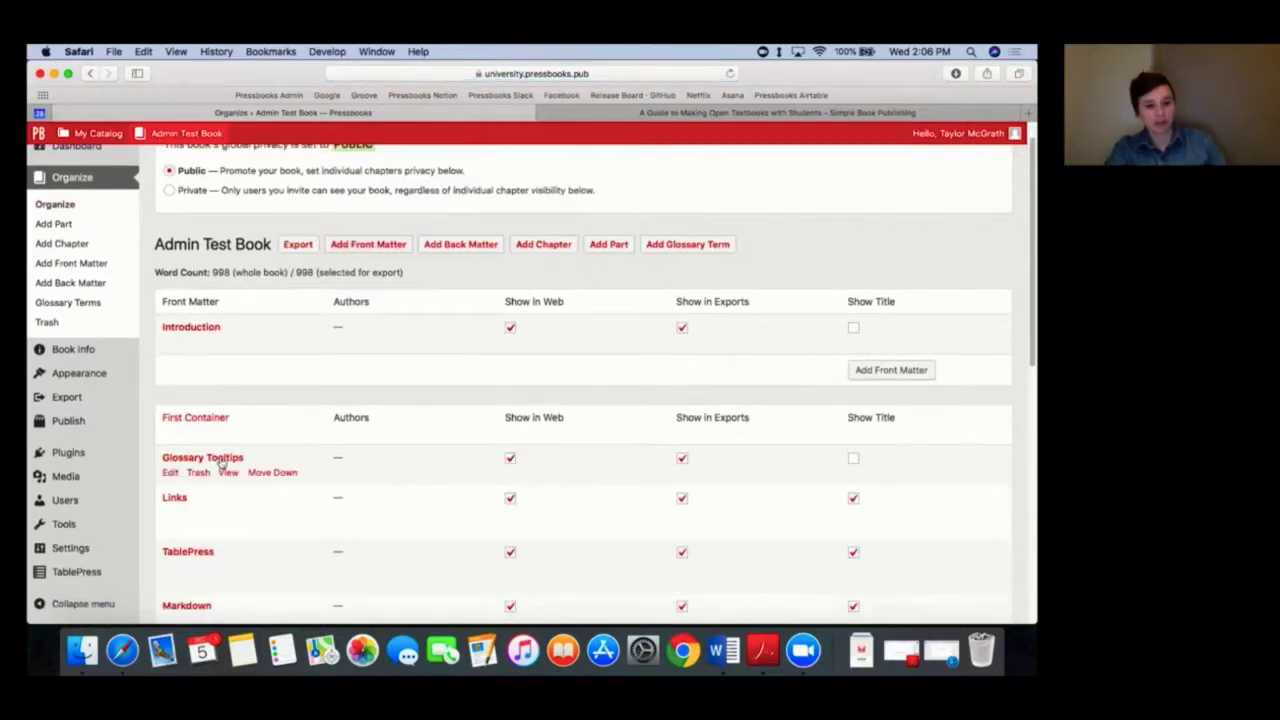
left_click(222, 459)
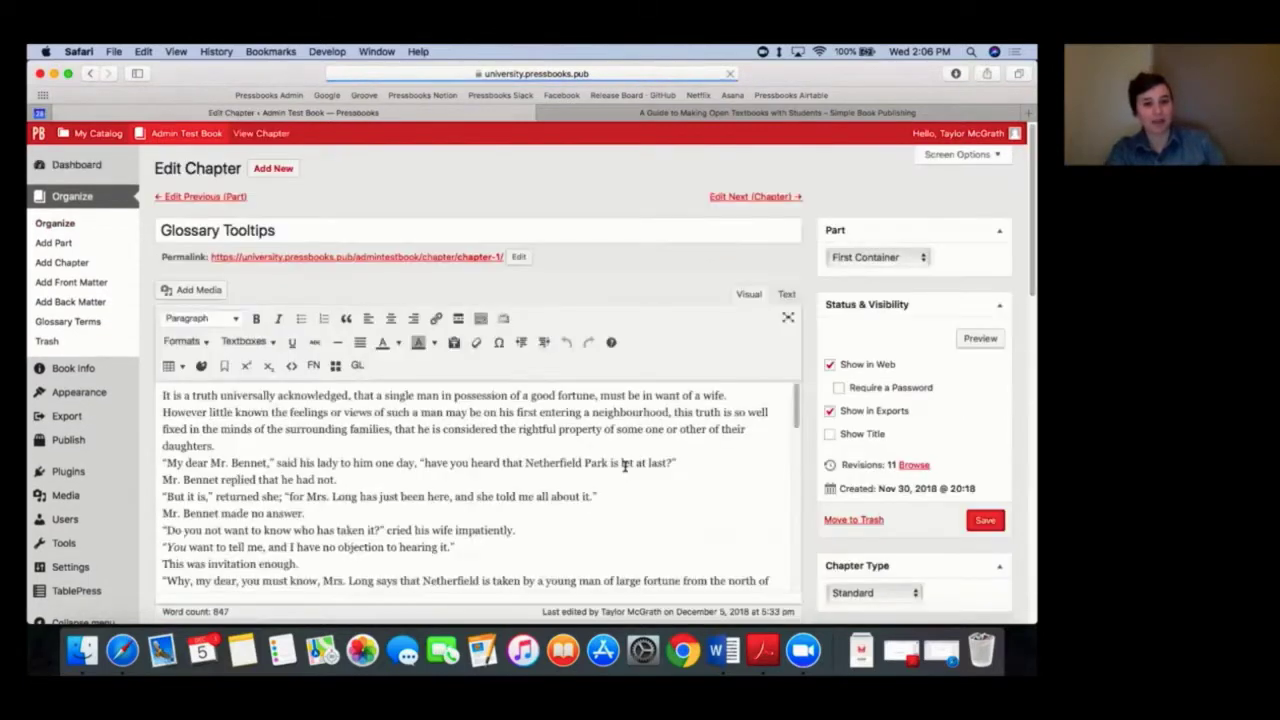
scroll(551, 470, "down", 1)
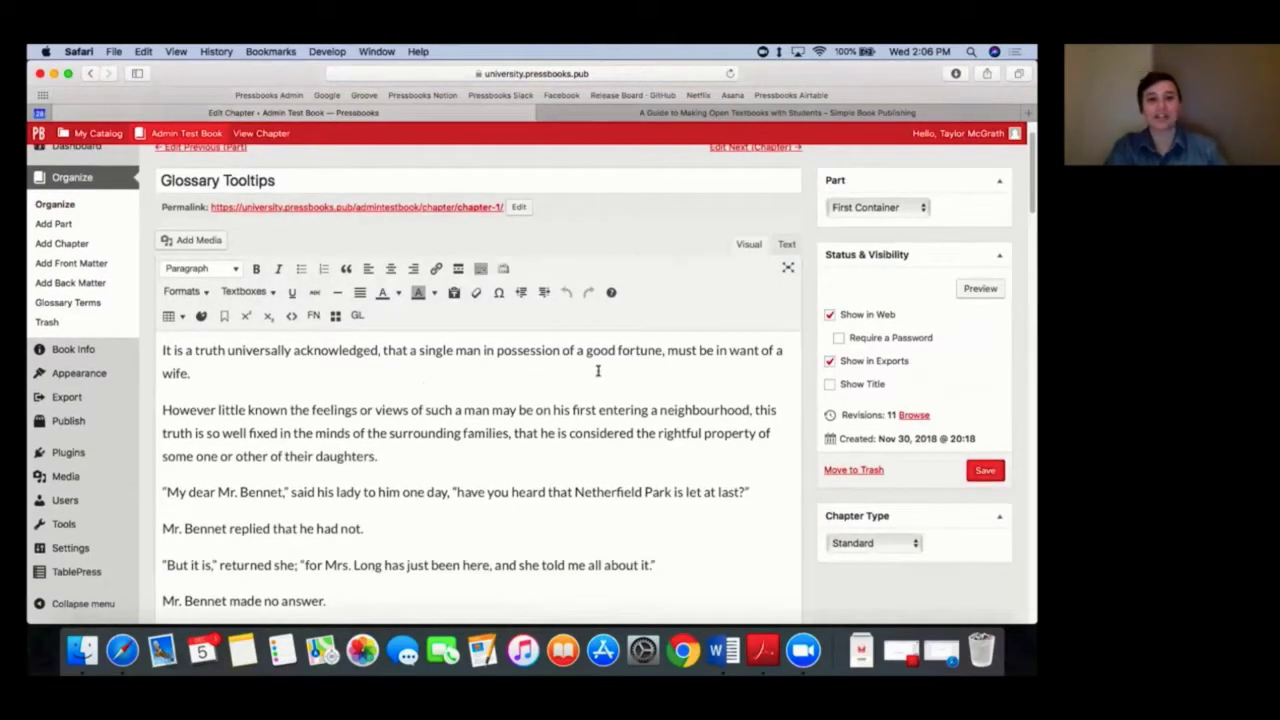
scroll(597, 492, "down", 1)
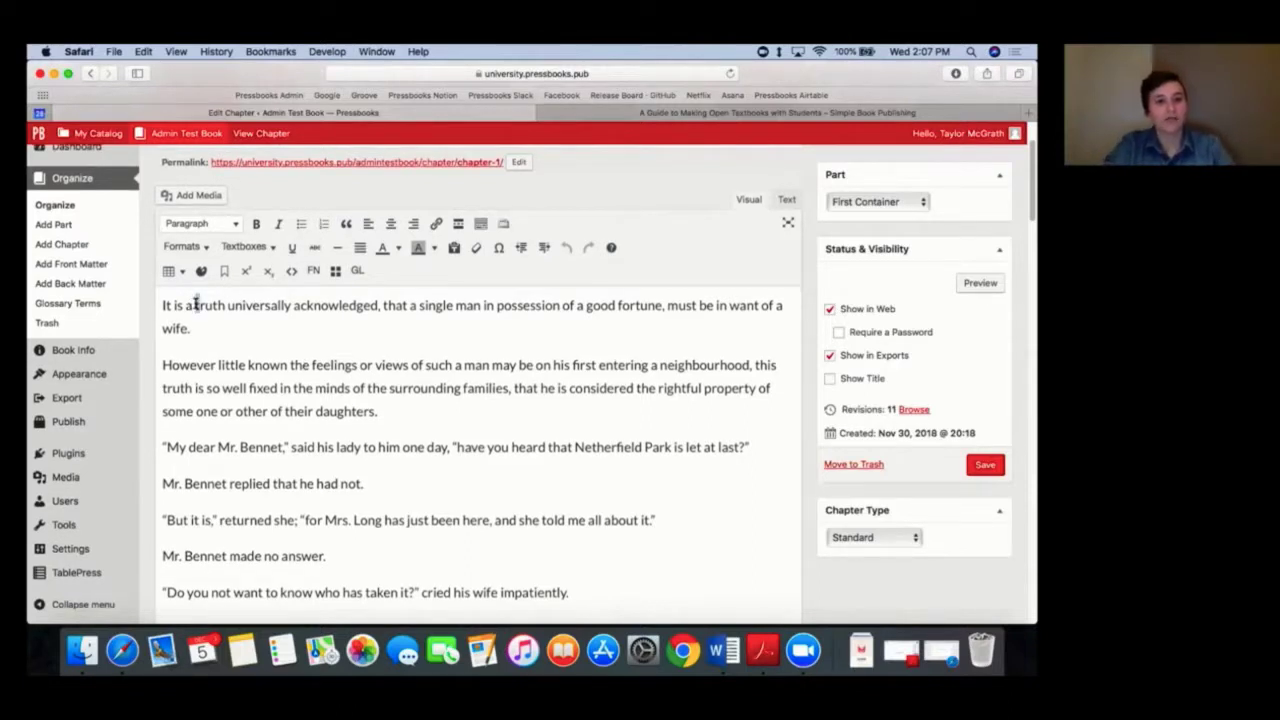
Step: Create and insert a glossary term for the word "truth" in the first sentence, described as "an example definition"
left_click_drag(195, 305, 224, 305)
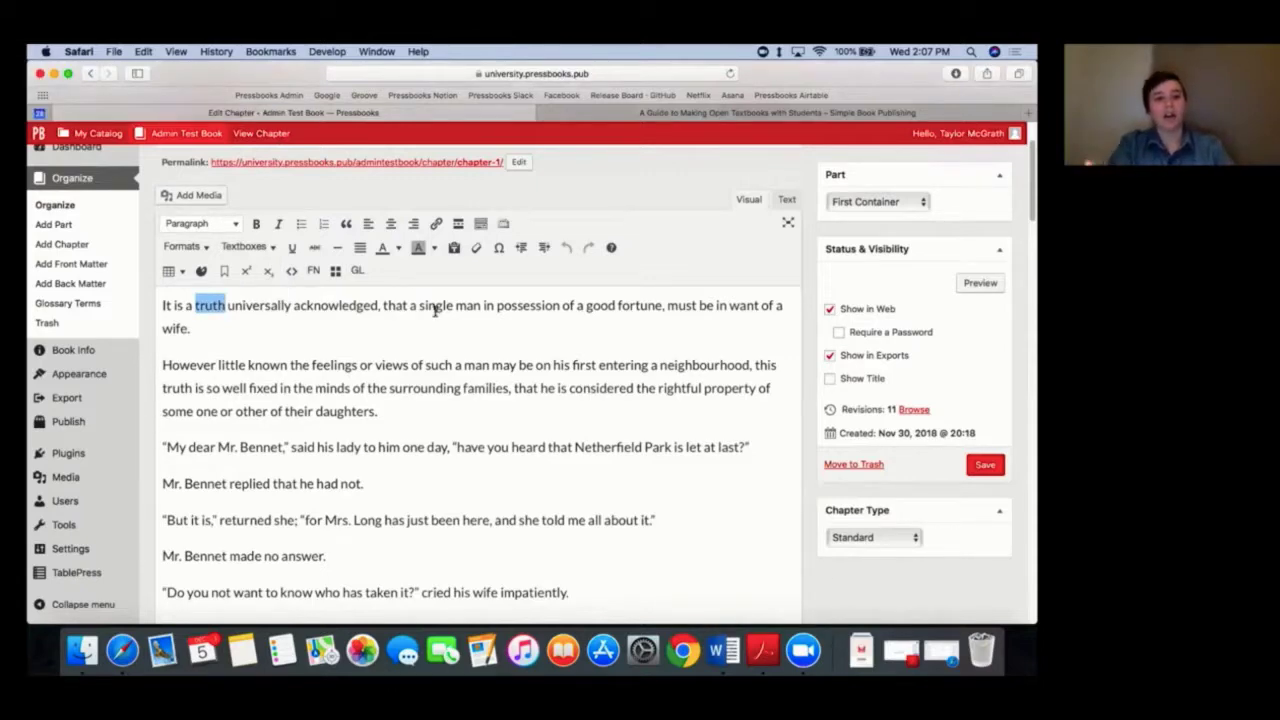
left_click(357, 270)
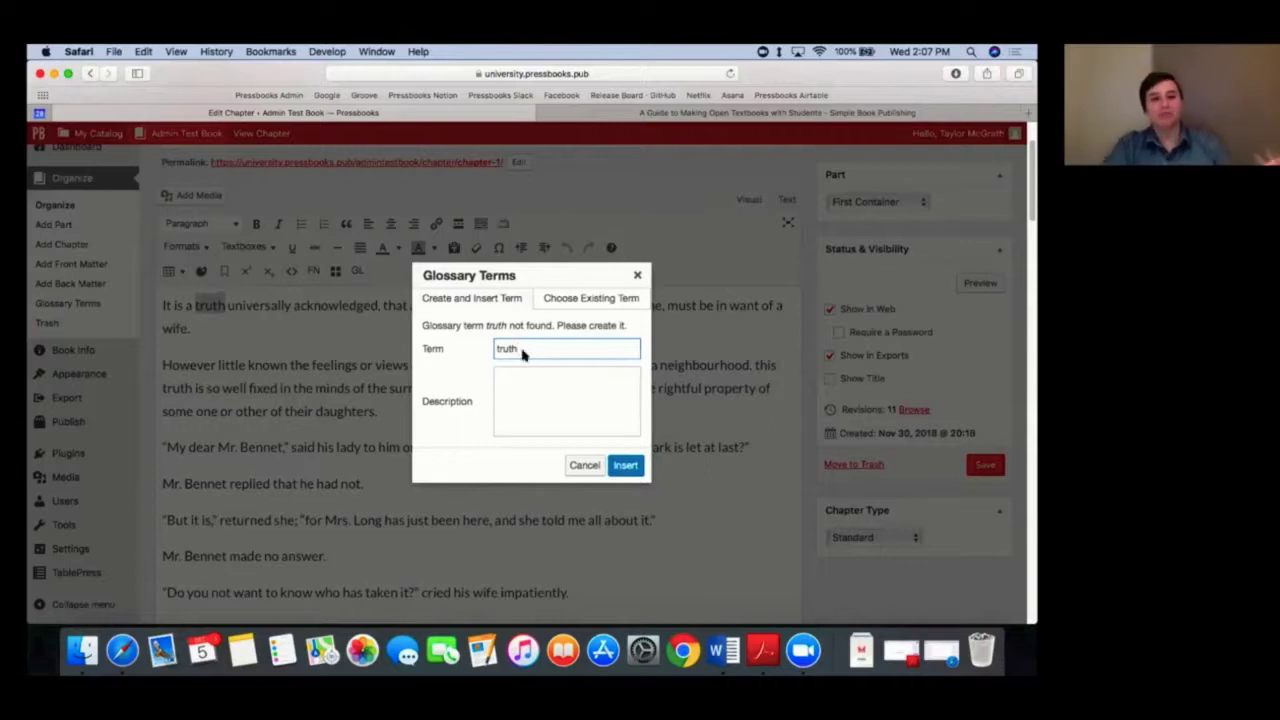
left_click(556, 398)
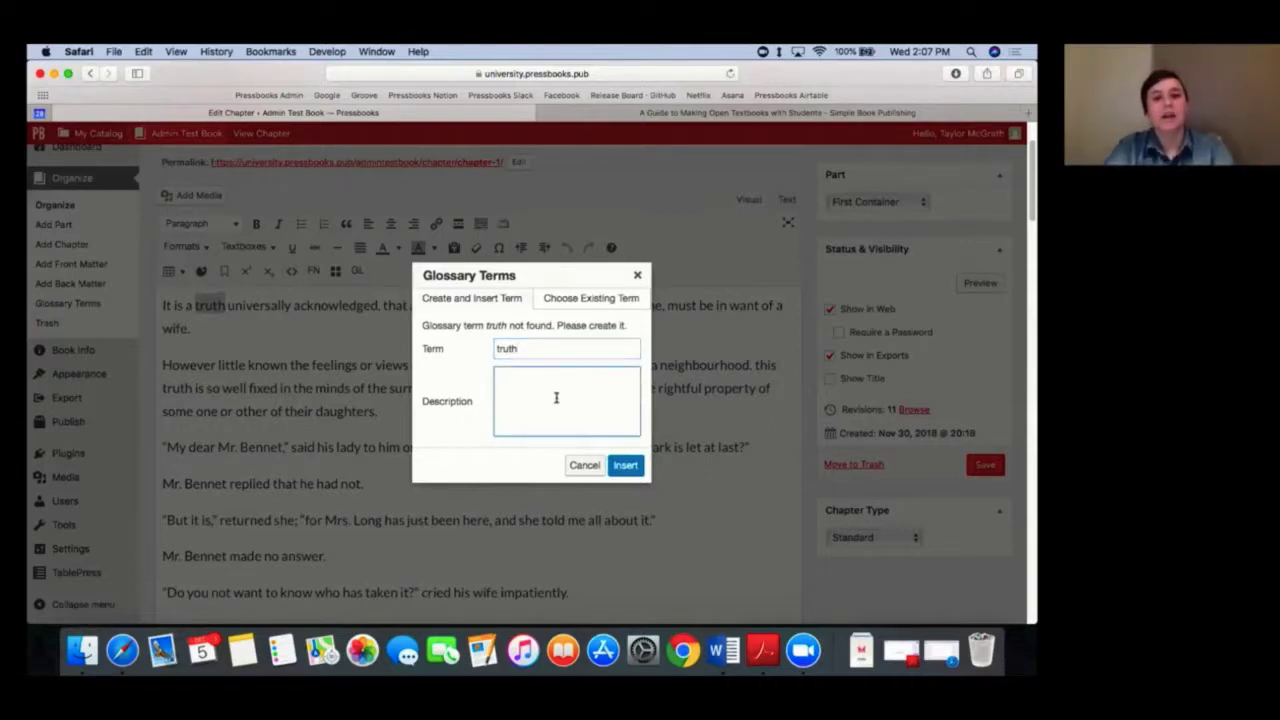
type("an example definition")
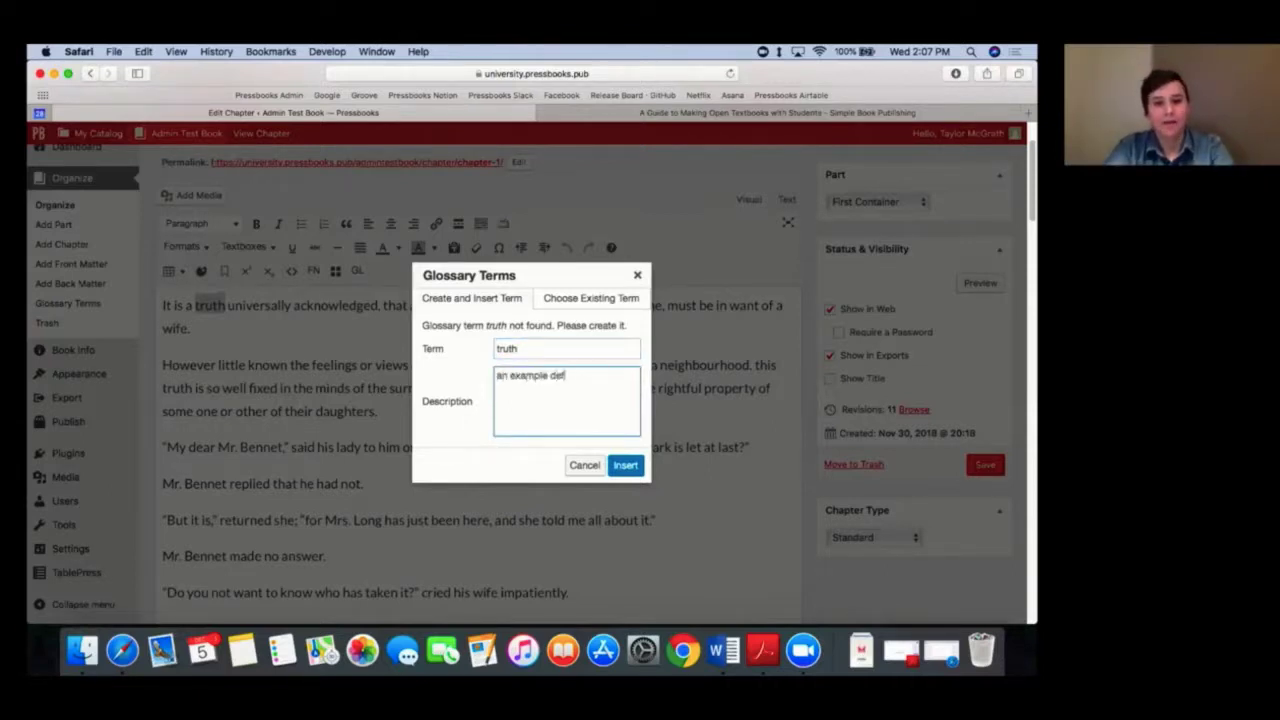
left_click(625, 467)
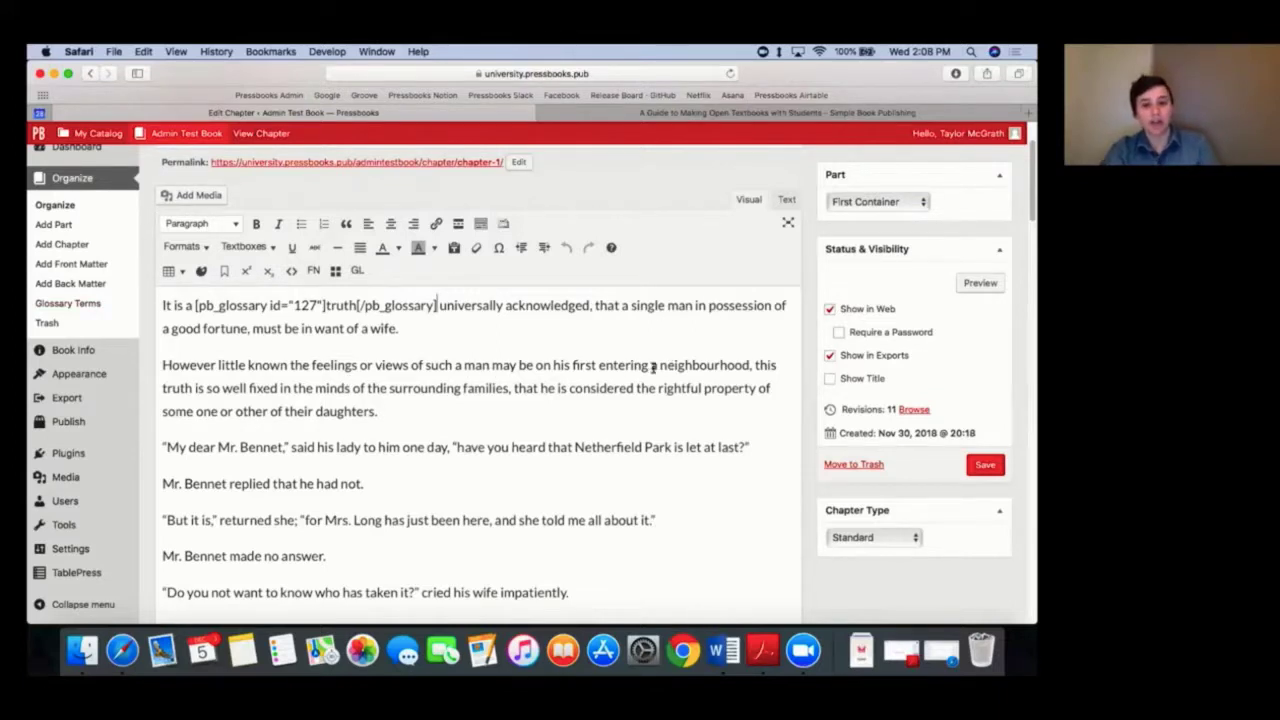
Step: Link the word "neighbourhood" in the second paragraph to the existing Neighbourhood glossary term and save the chapter
left_click_drag(659, 366, 750, 366)
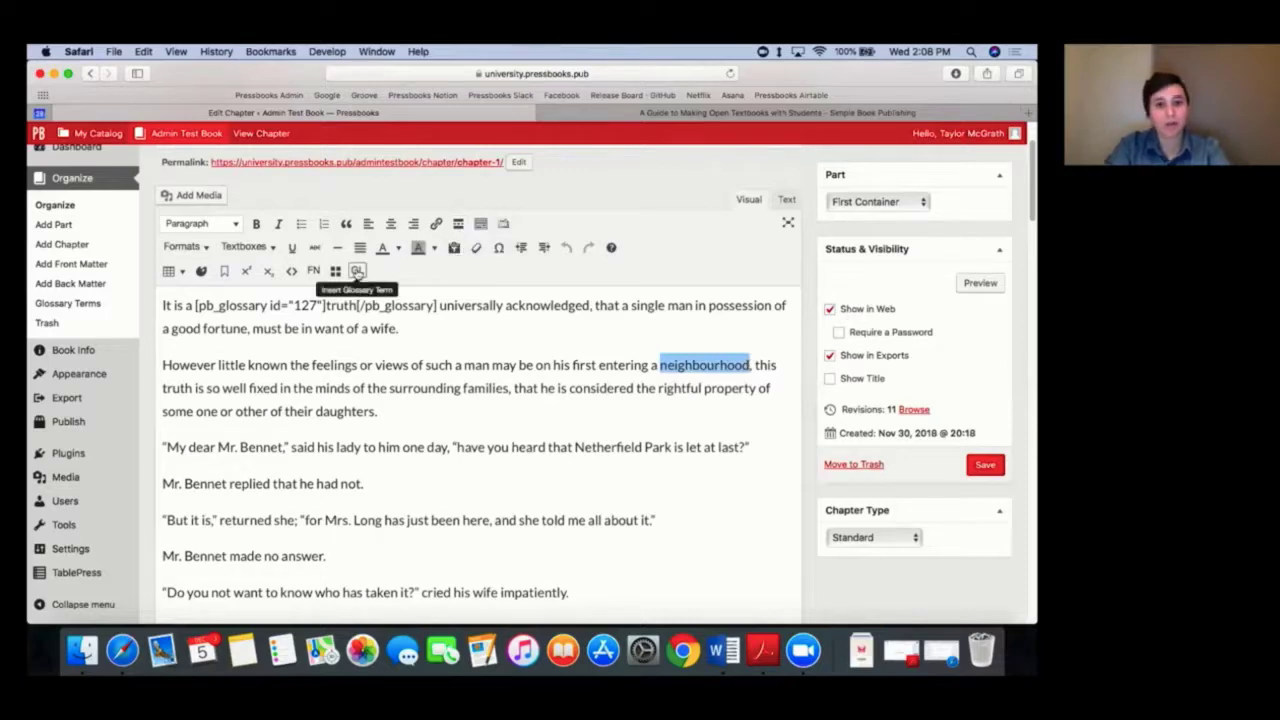
left_click(357, 272)
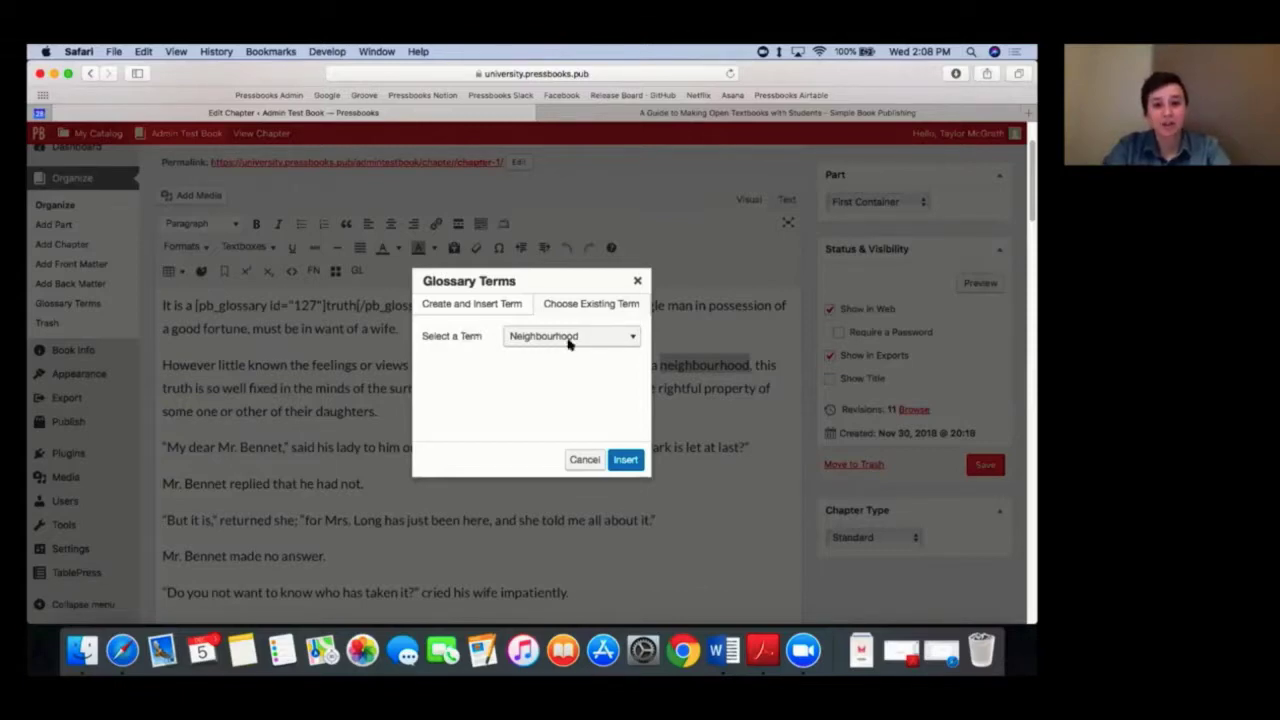
left_click(625, 461)
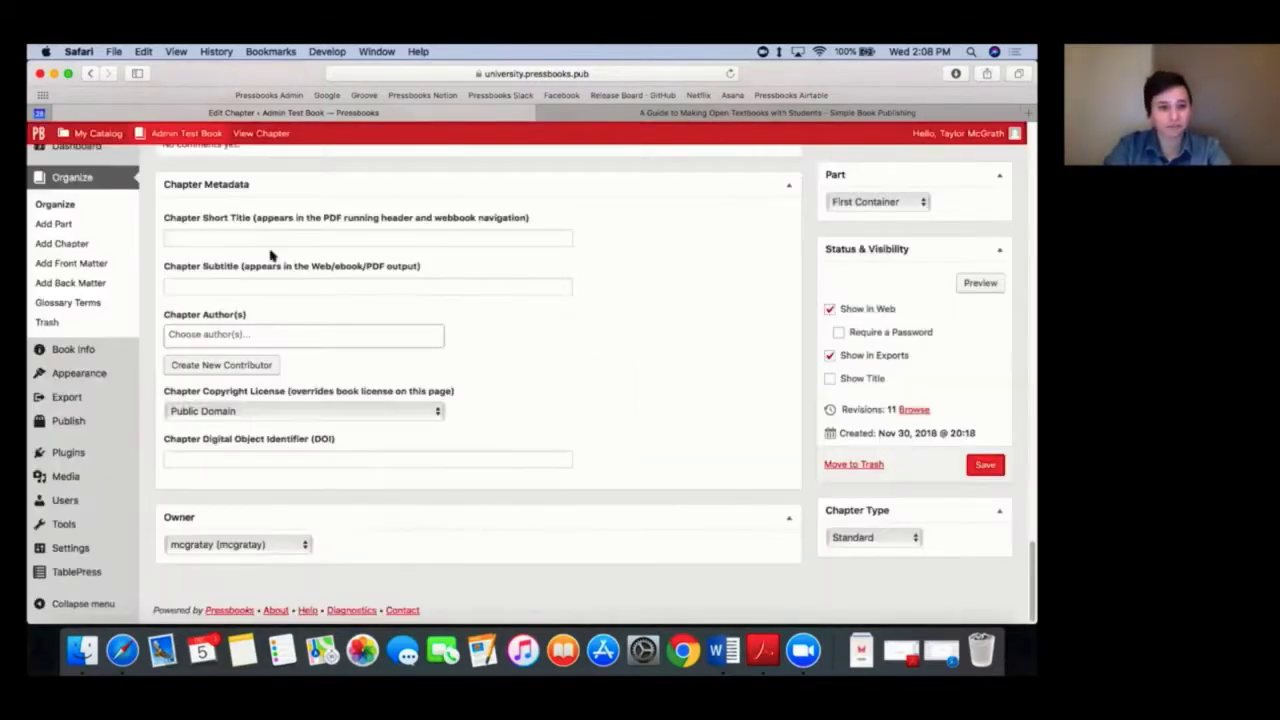
scroll(101, 274, "up", 15)
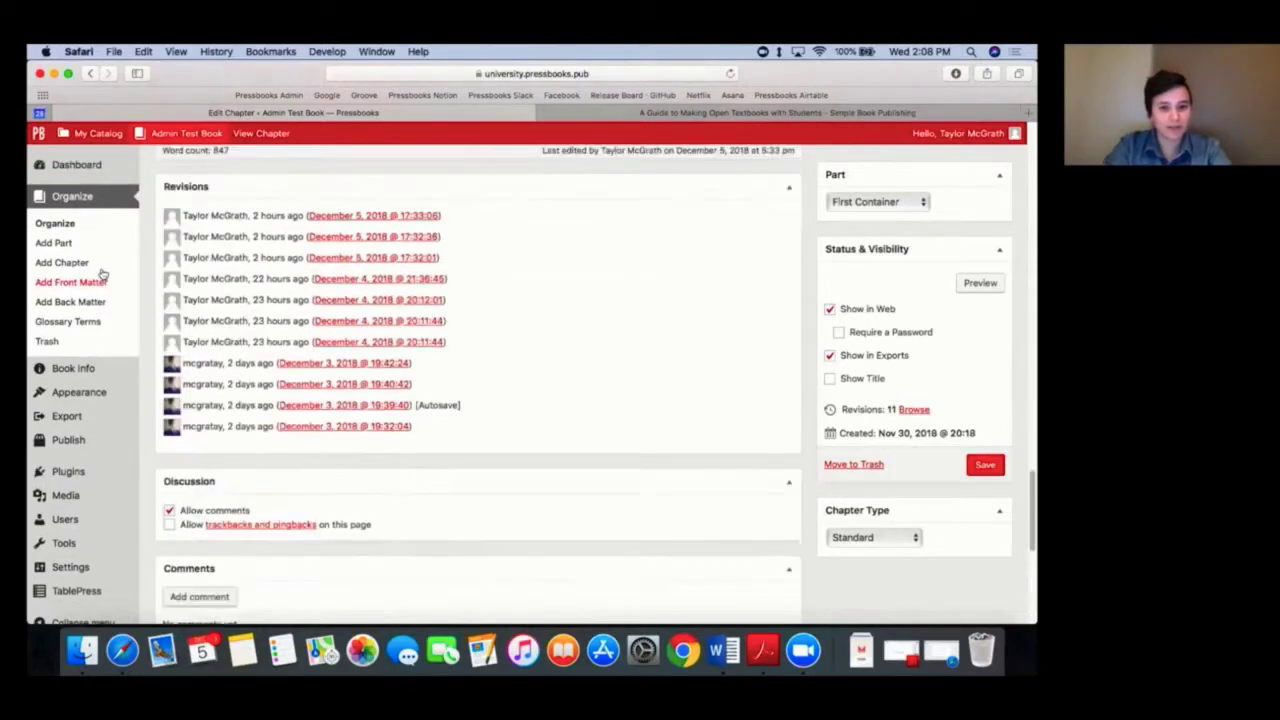
scroll(101, 274, "up", 10)
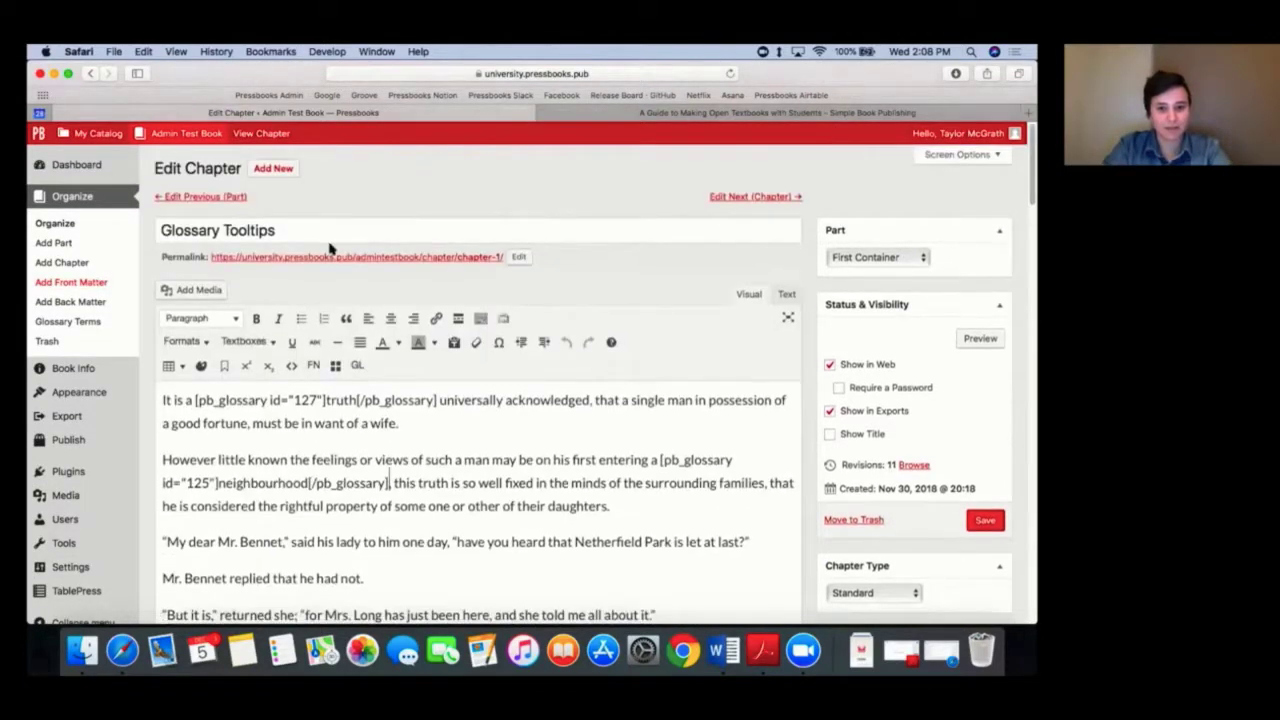
scroll(469, 432, "down", 1)
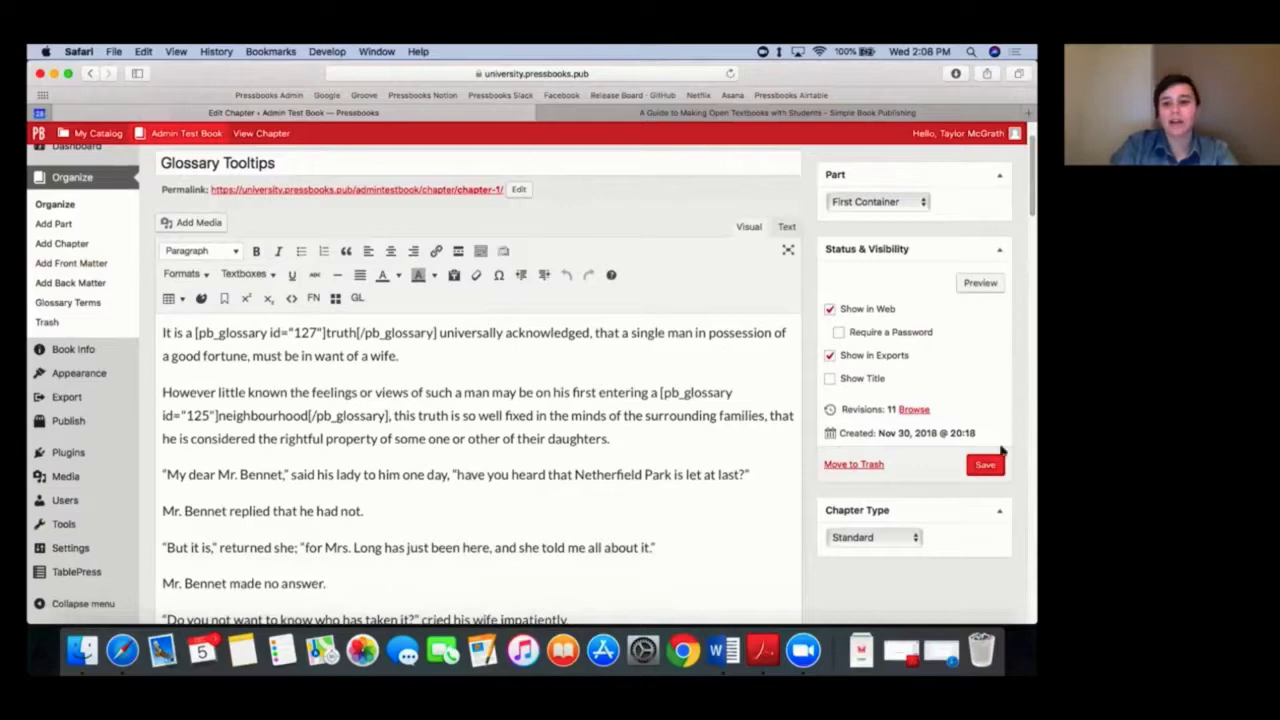
left_click(988, 466)
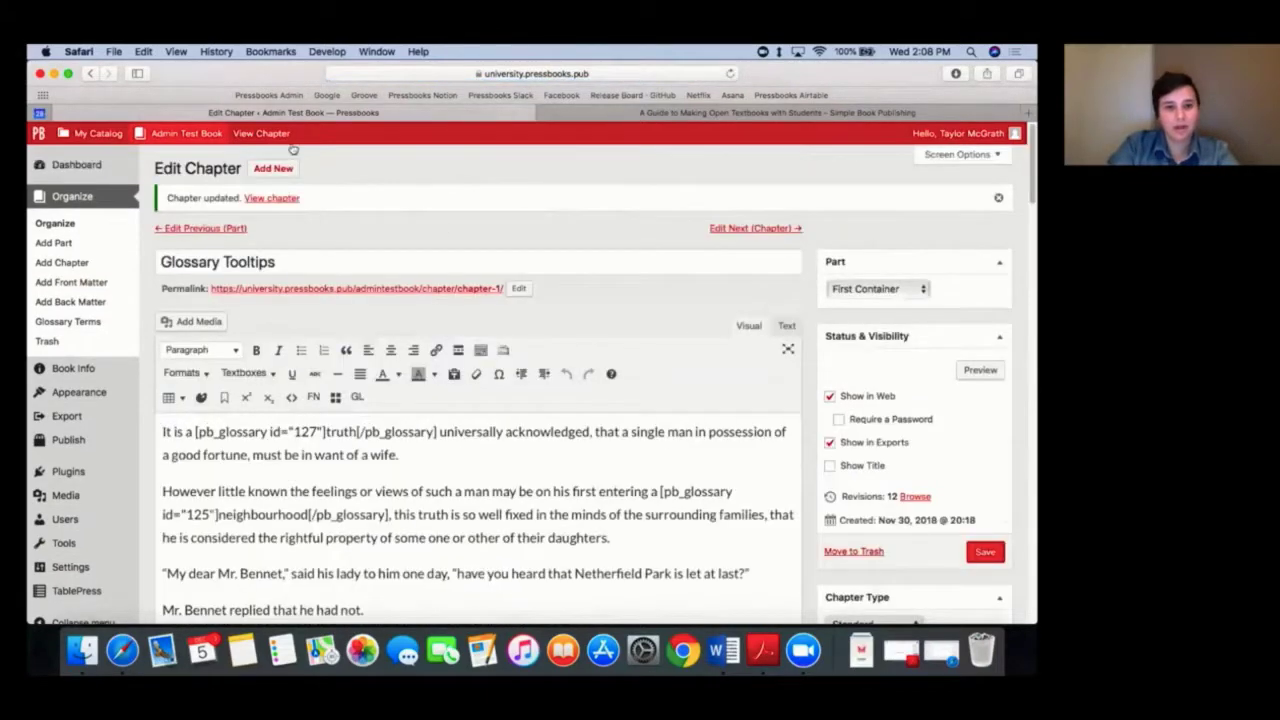
Step: View the published chapter in a separate tab and check the glossary tooltips on "truth" and "neighbourhood"
right_click(280, 137)
left_click(320, 142)
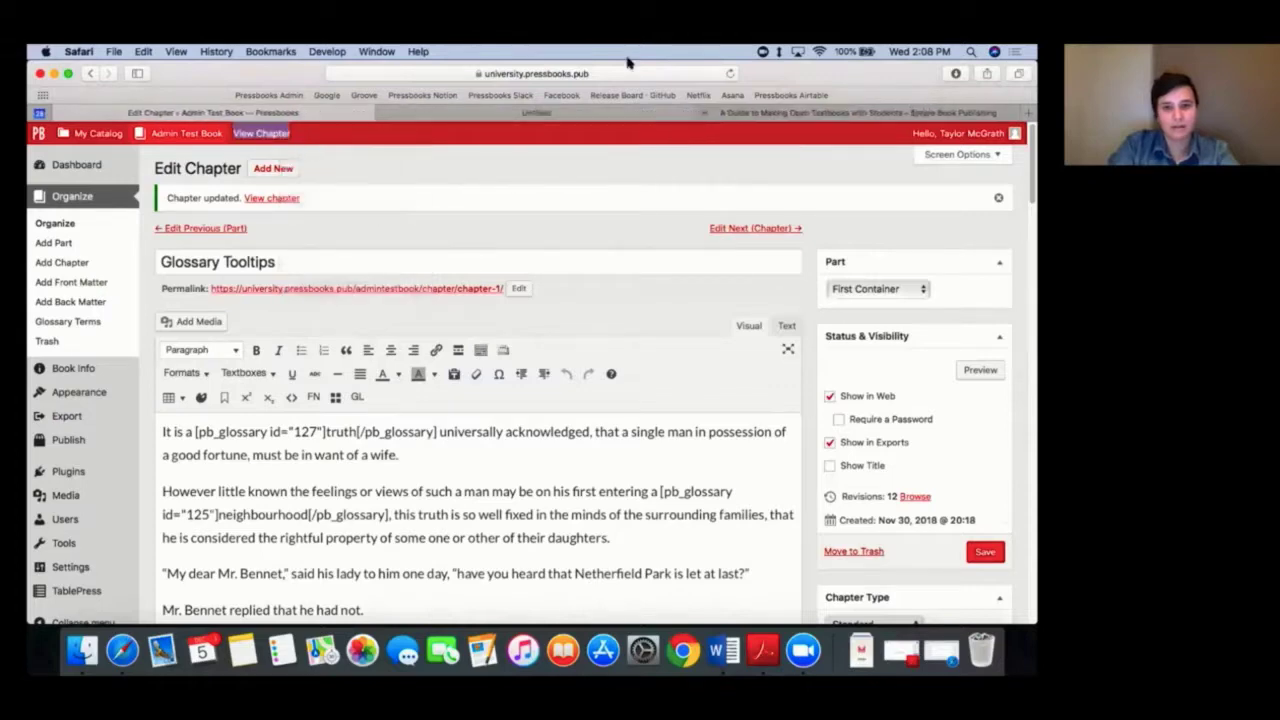
left_click(576, 113)
scroll(731, 306, "down", 3)
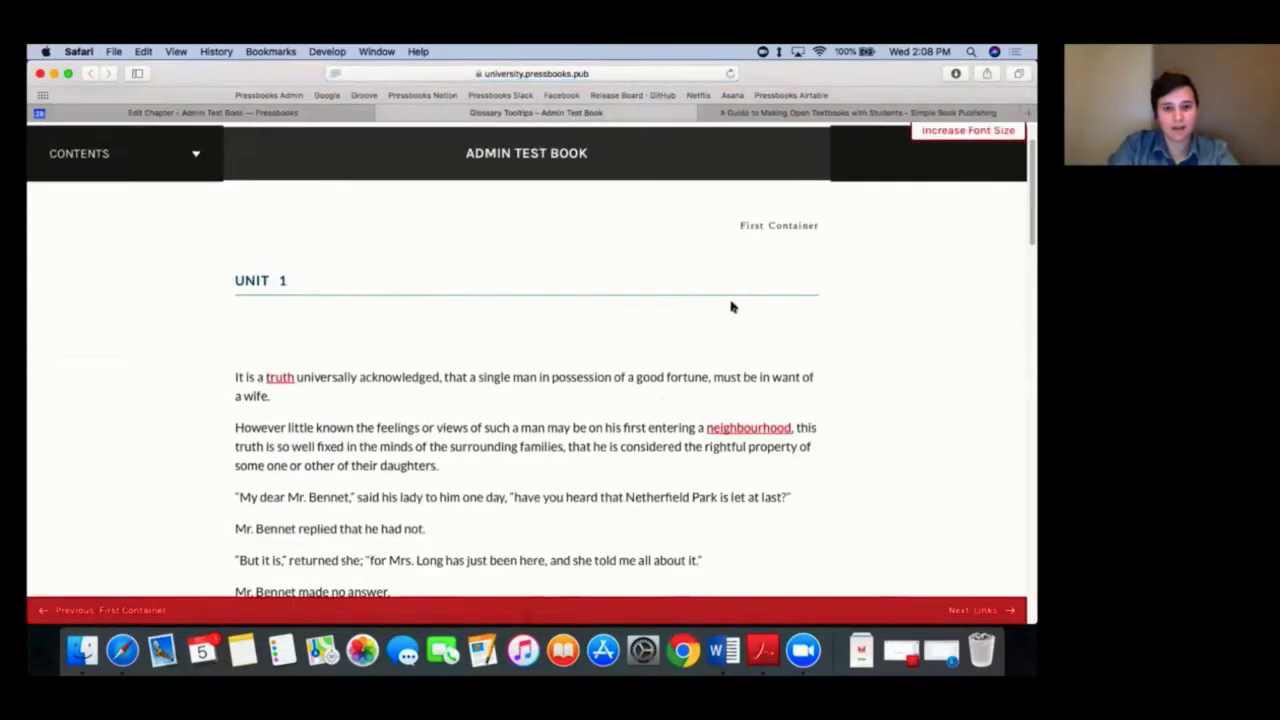
mouse_move(272, 305)
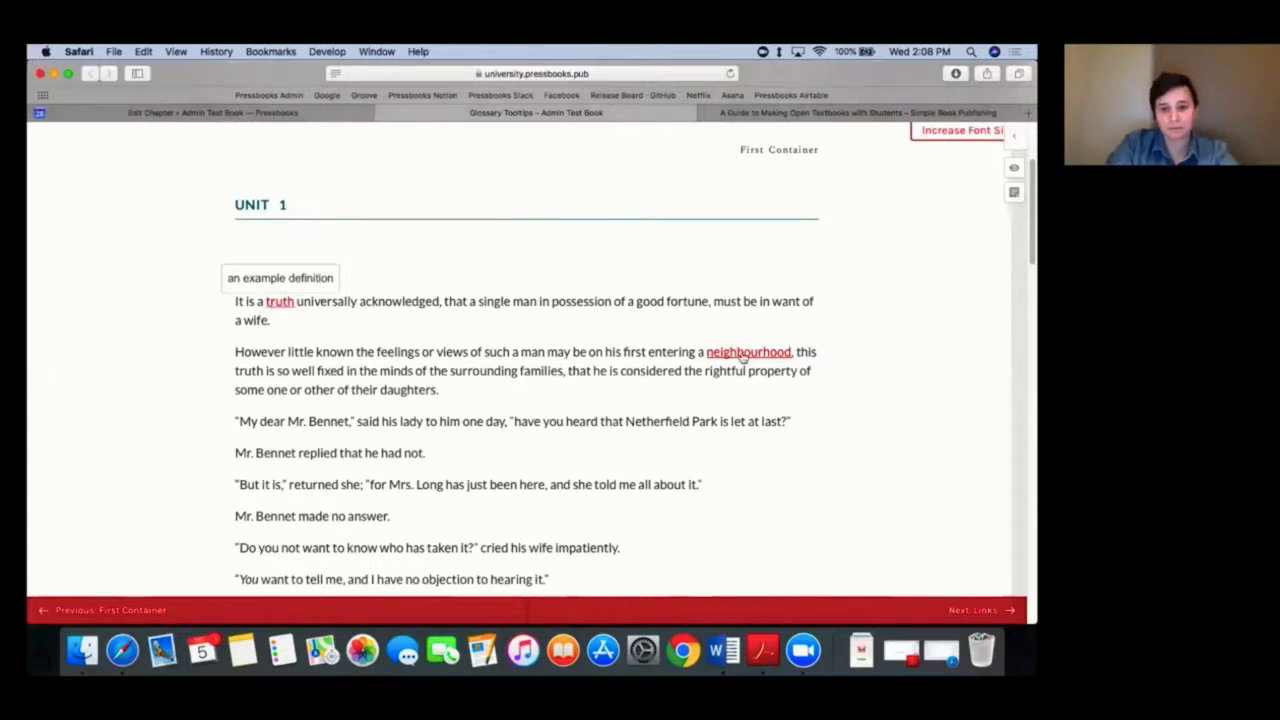
mouse_move(740, 357)
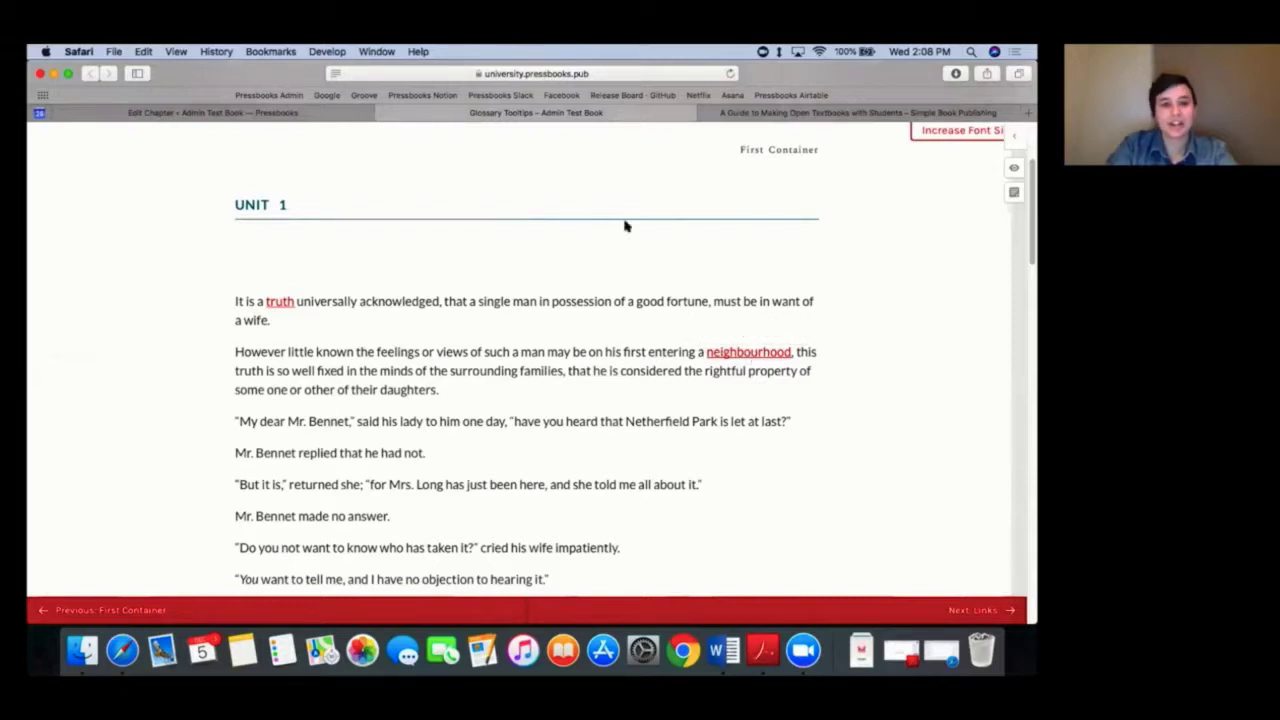
scroll(545, 290, "down", 1)
scroll(545, 290, "down", 2)
scroll(545, 290, "up", 5)
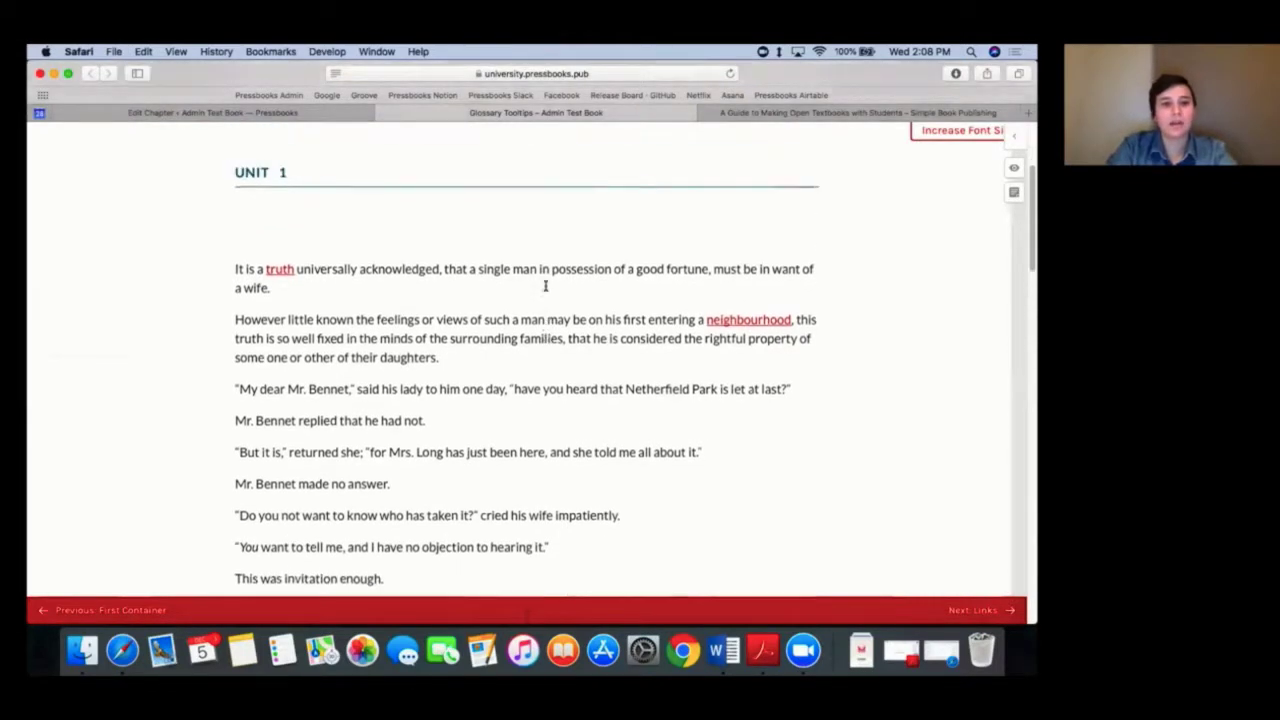
Step: Compare the glossary shortcodes in the chapter editor with the linked terms on the published chapter page
left_click(314, 111)
scroll(586, 368, "down", 3)
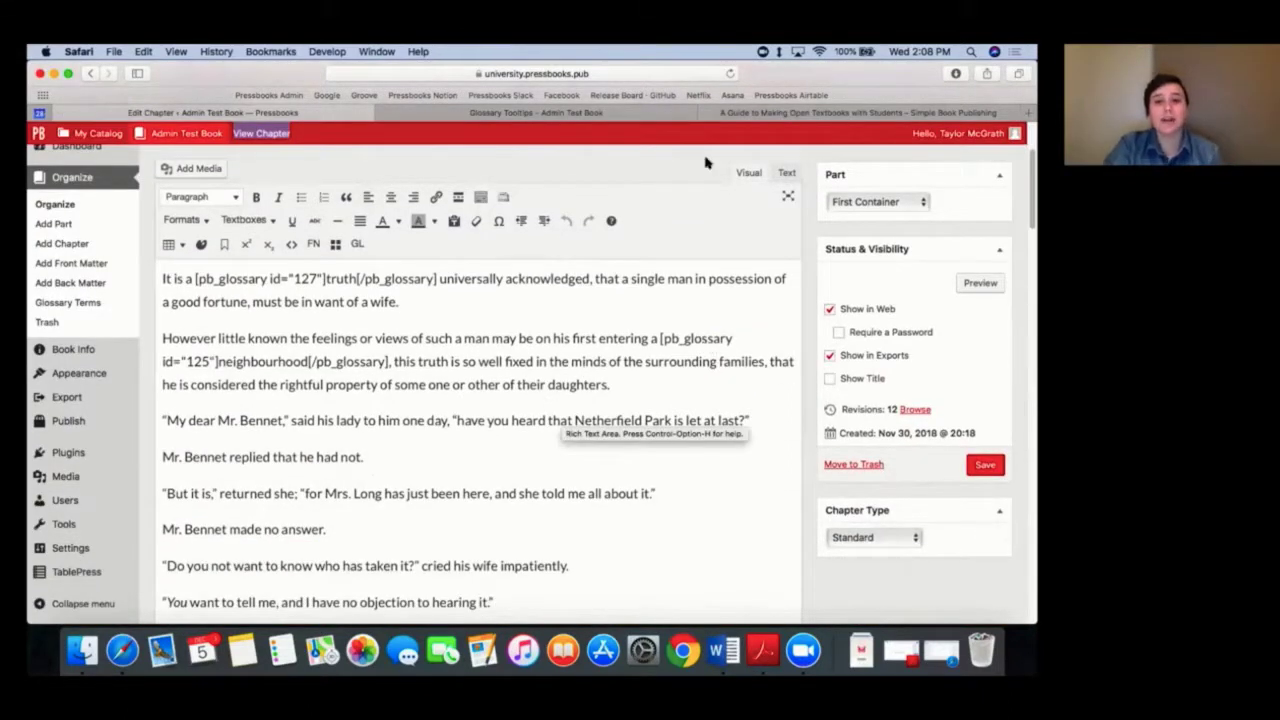
left_click(608, 113)
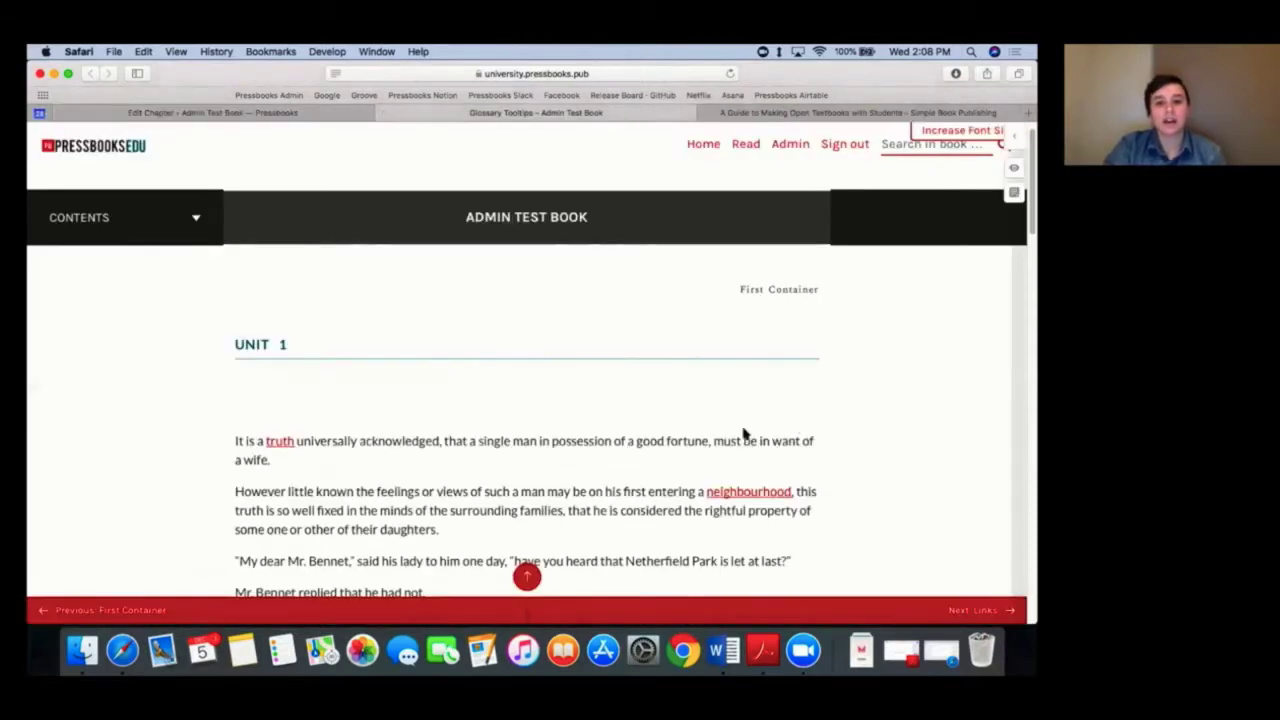
Step: Compare the chapter's glossary shortcodes with the published page and recheck the definition tooltip on "neighbourhood"
mouse_move(720, 497)
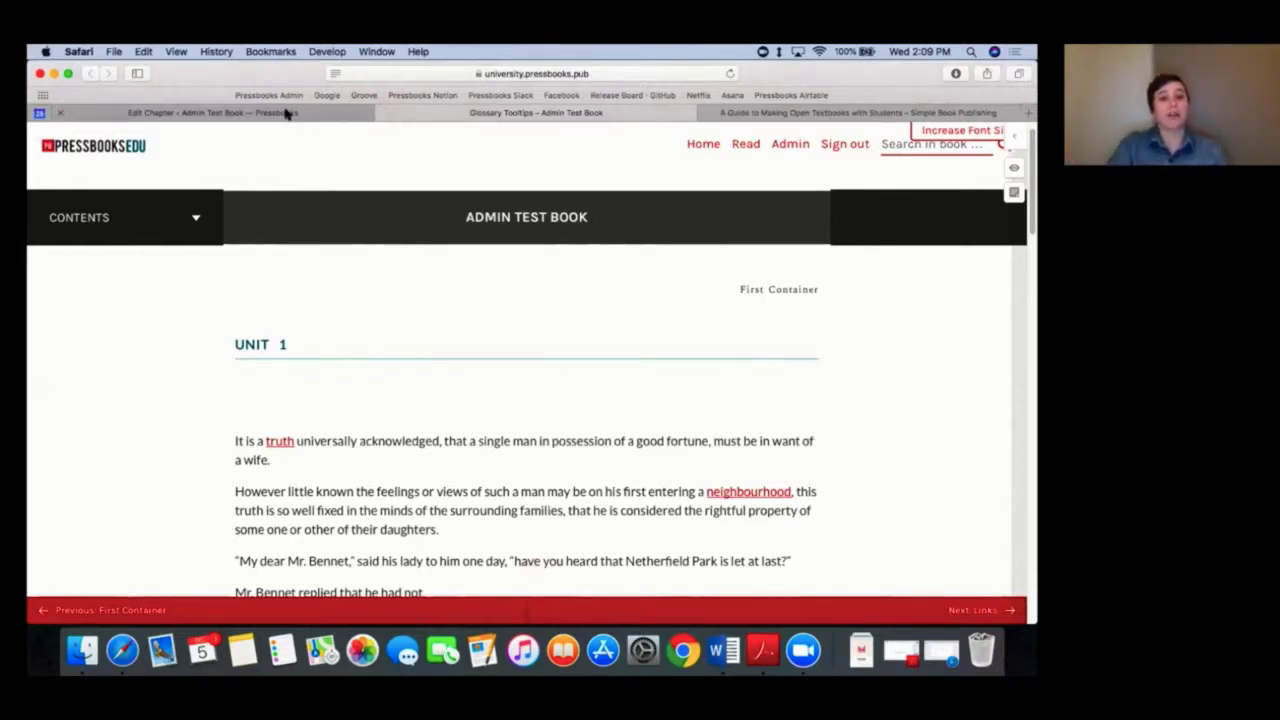
left_click(270, 114)
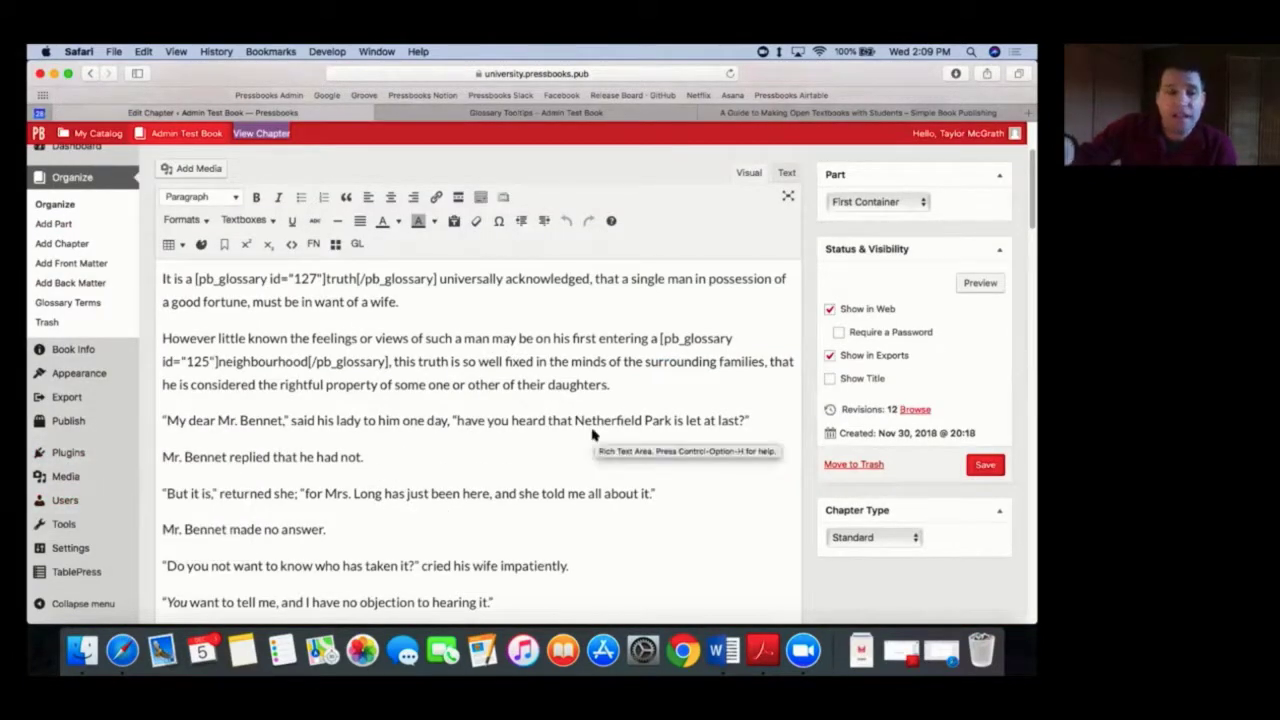
left_click(491, 115)
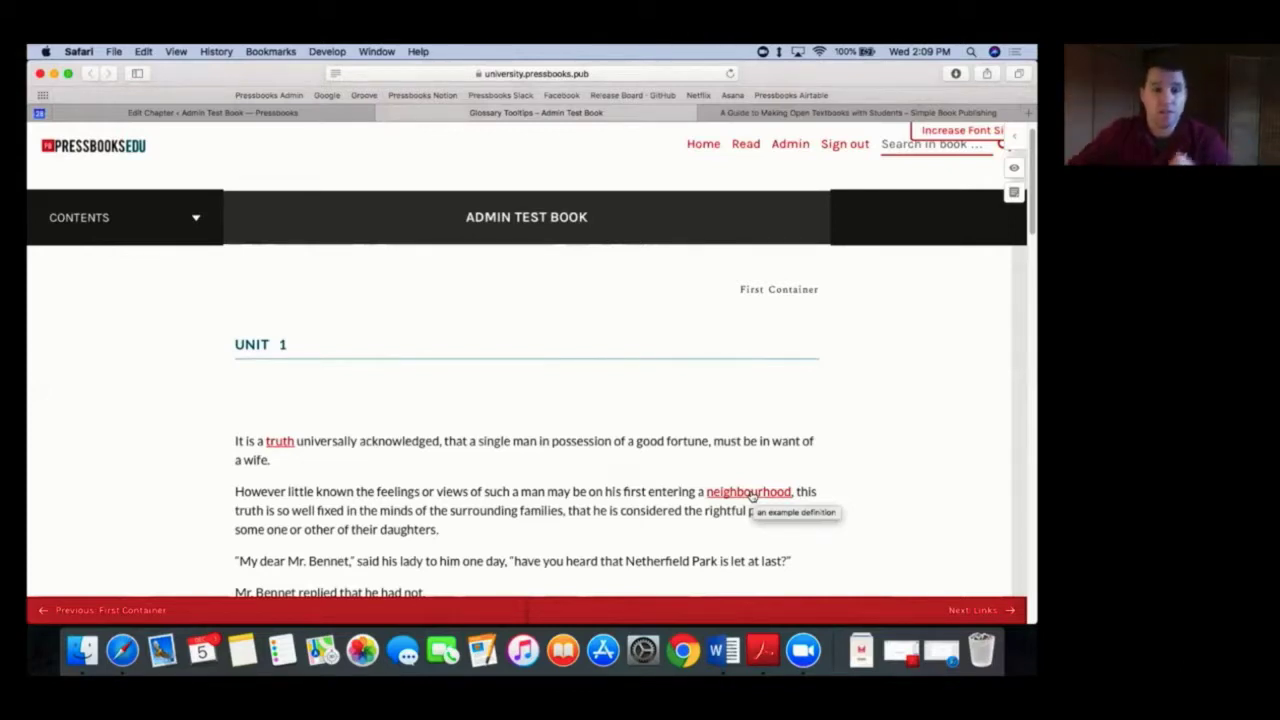
Step: Start a new back matter section in the Admin Test Book and title it "Glossary"
left_click(318, 115)
mouse_move(116, 478)
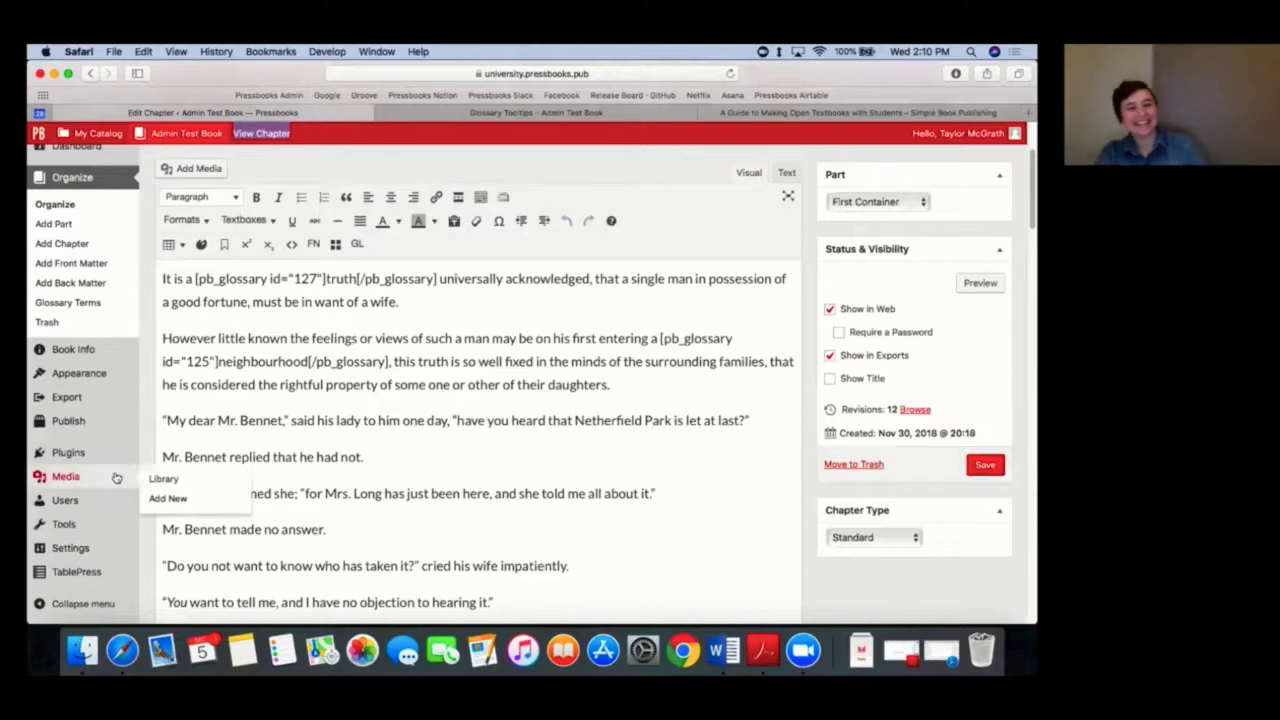
scroll(116, 478, "down", 2)
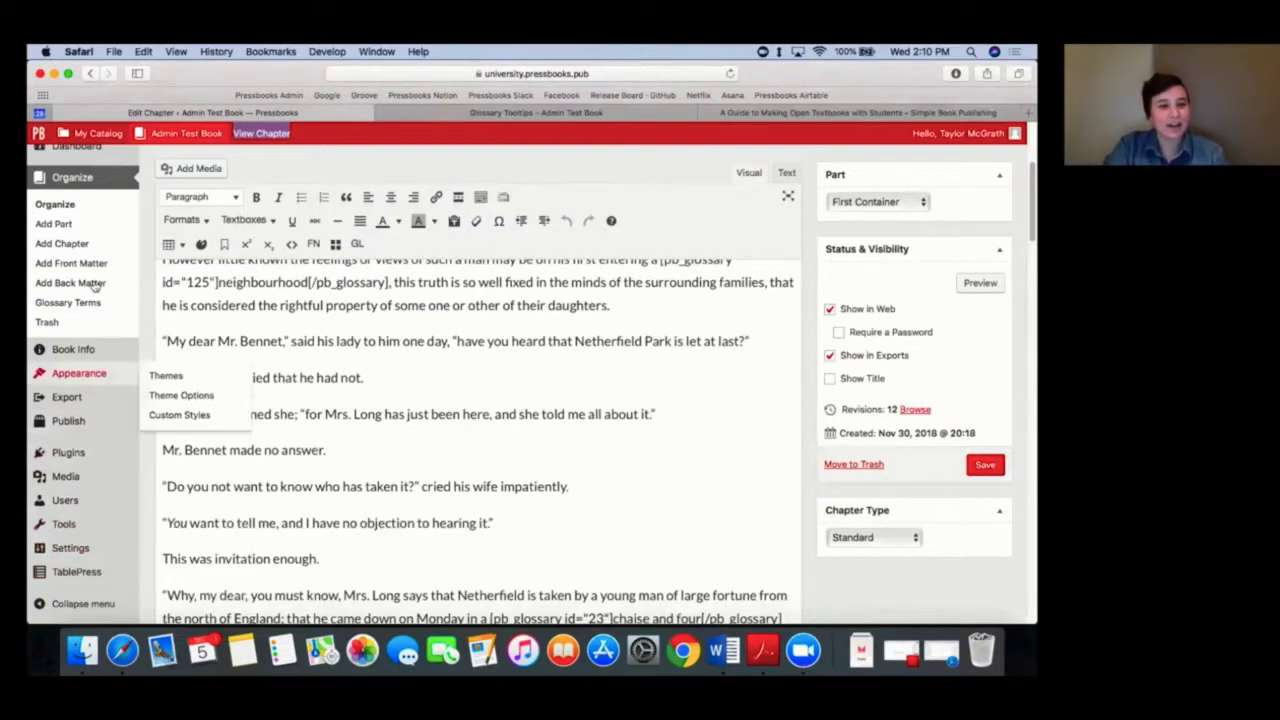
left_click(57, 204)
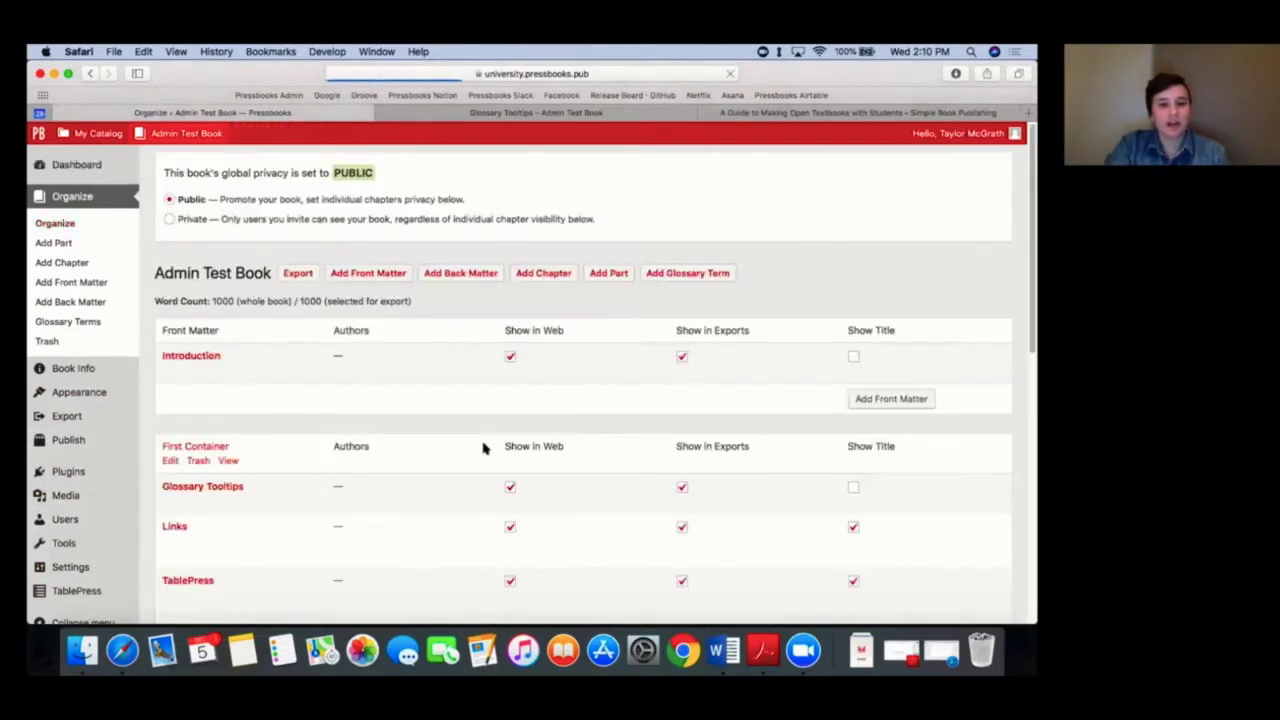
scroll(483, 448, "down", 10)
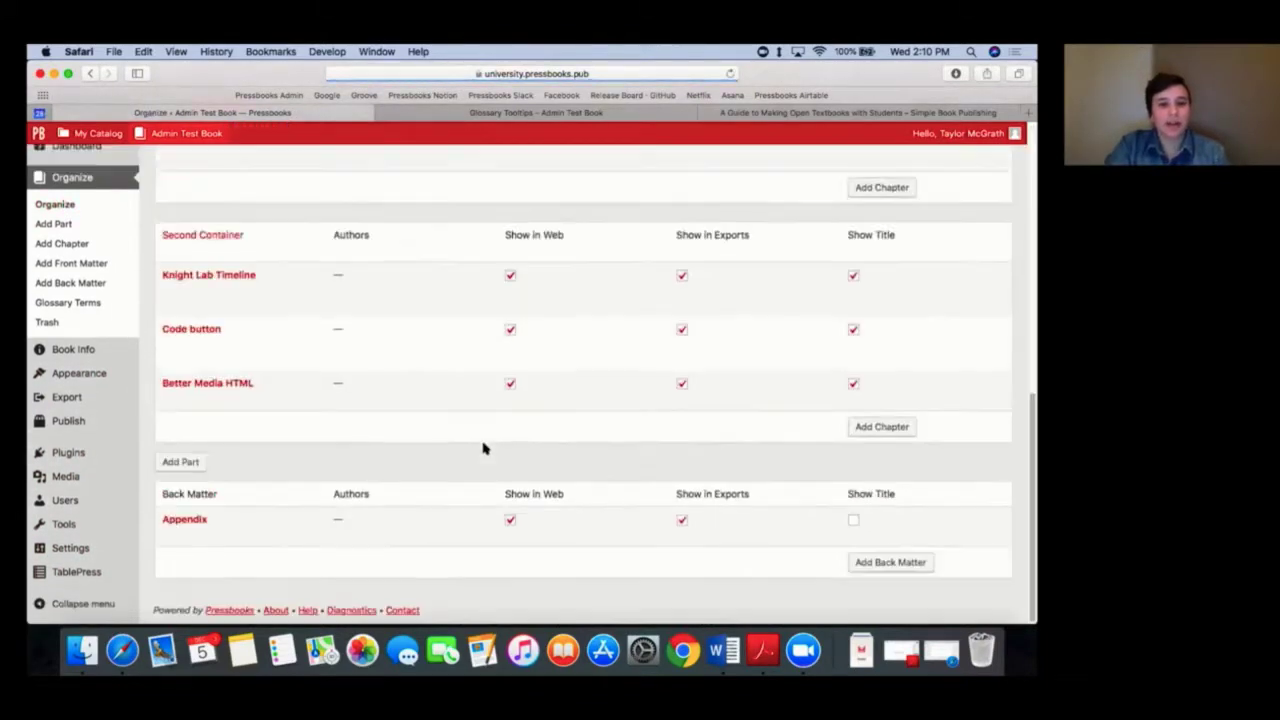
left_click(893, 563)
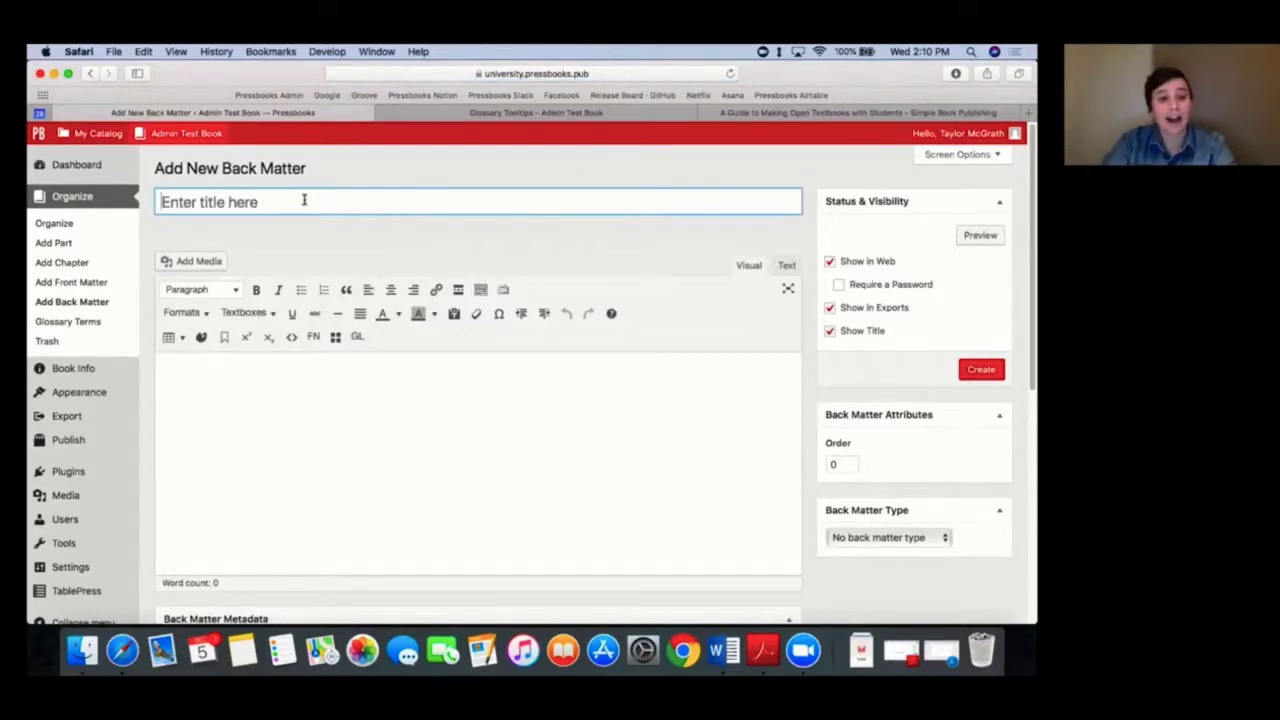
type("Glossary")
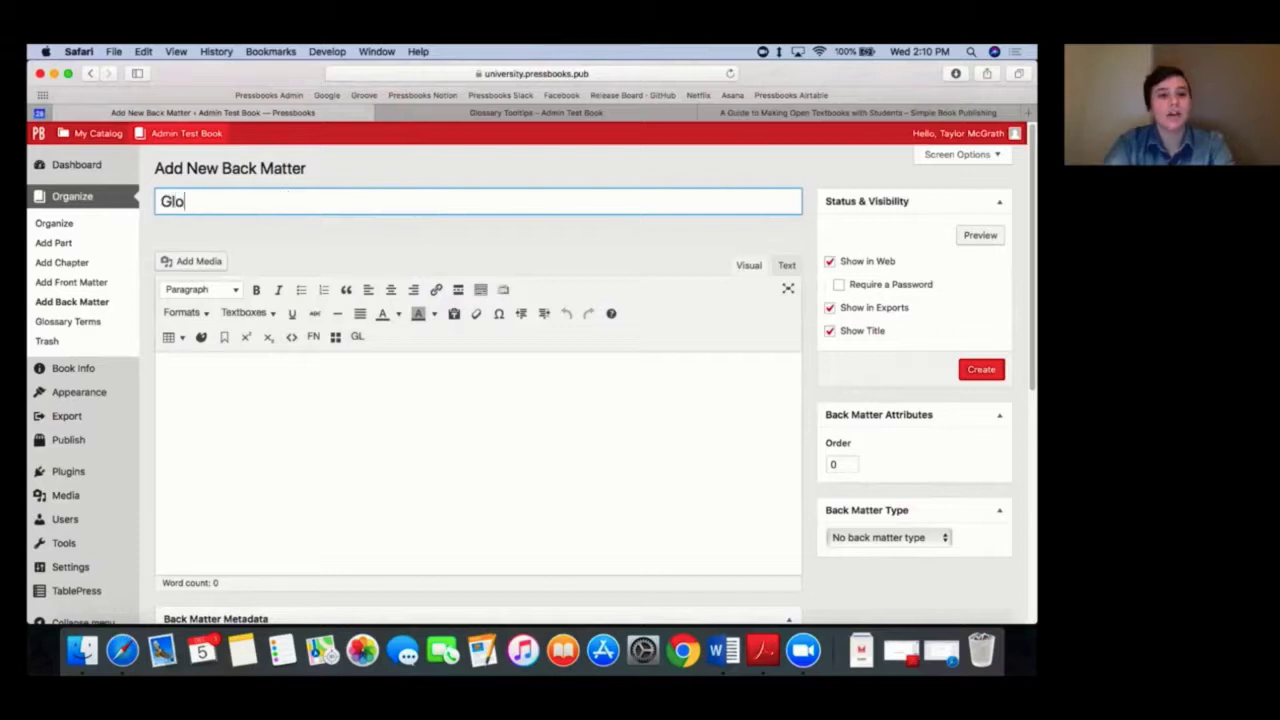
Step: Set the back matter type to Glossary and create the section with its content left blank
left_click(977, 555)
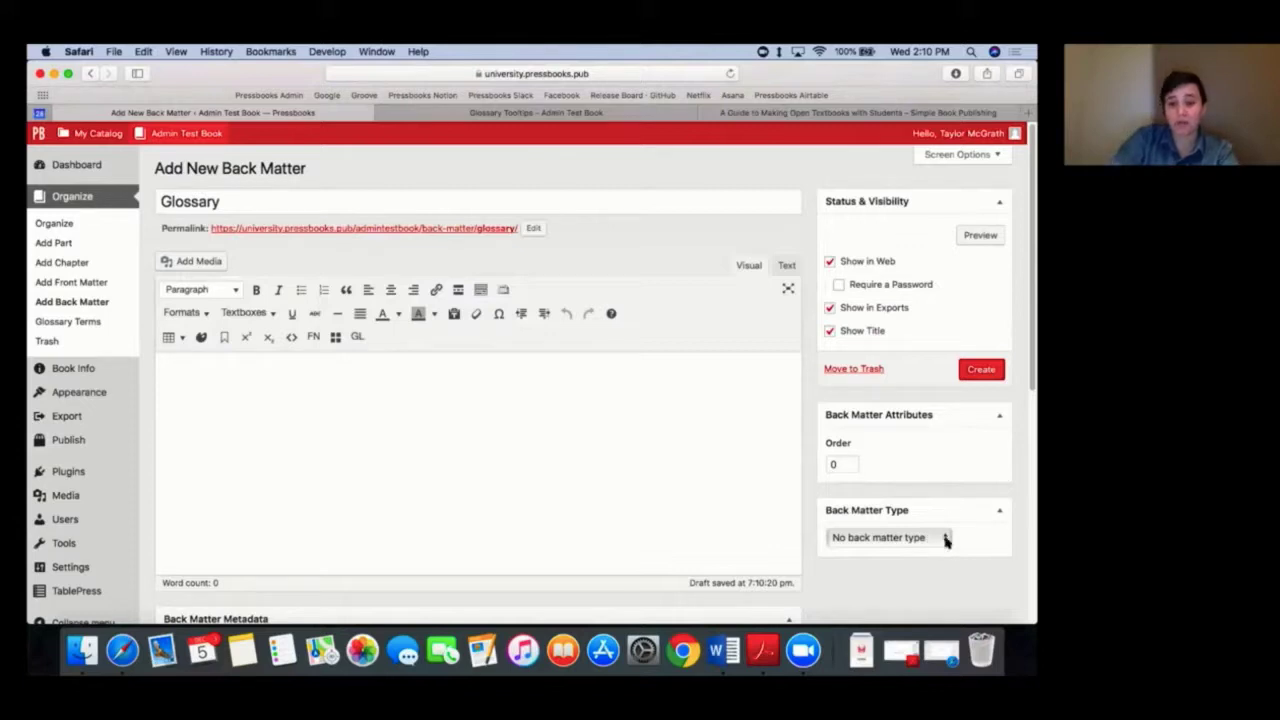
left_click(945, 540)
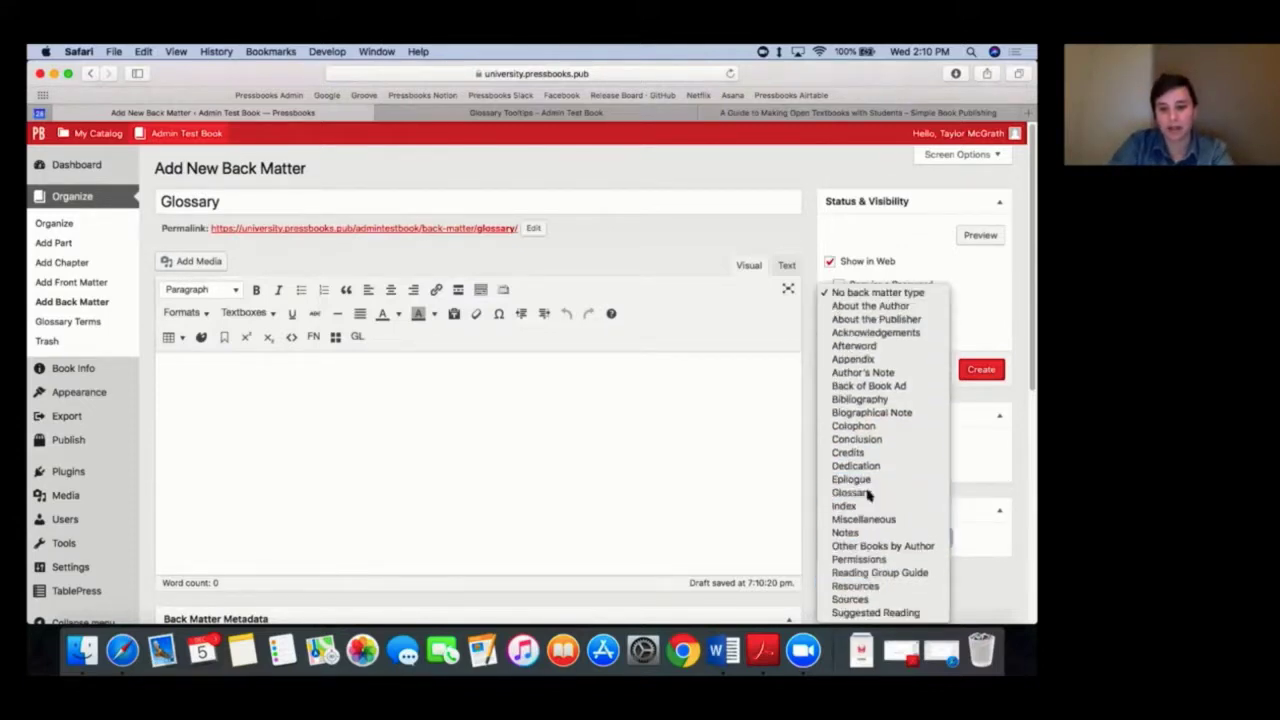
left_click(905, 494)
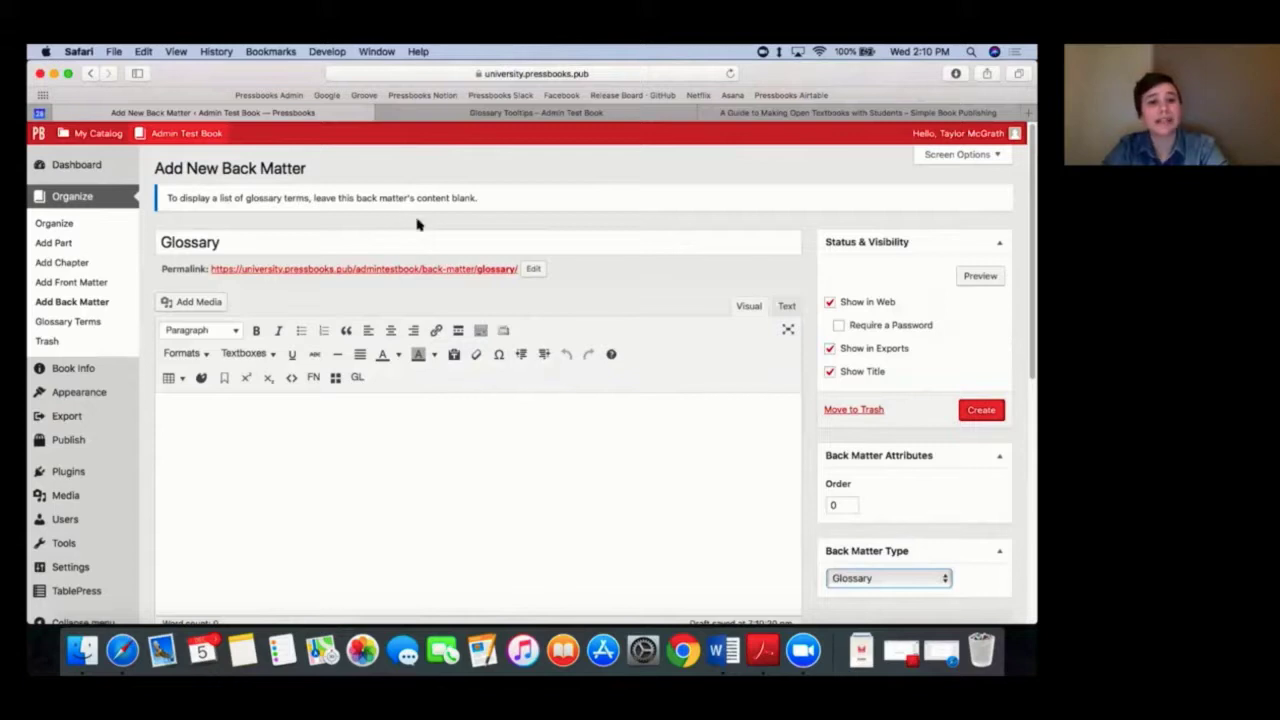
left_click(637, 299)
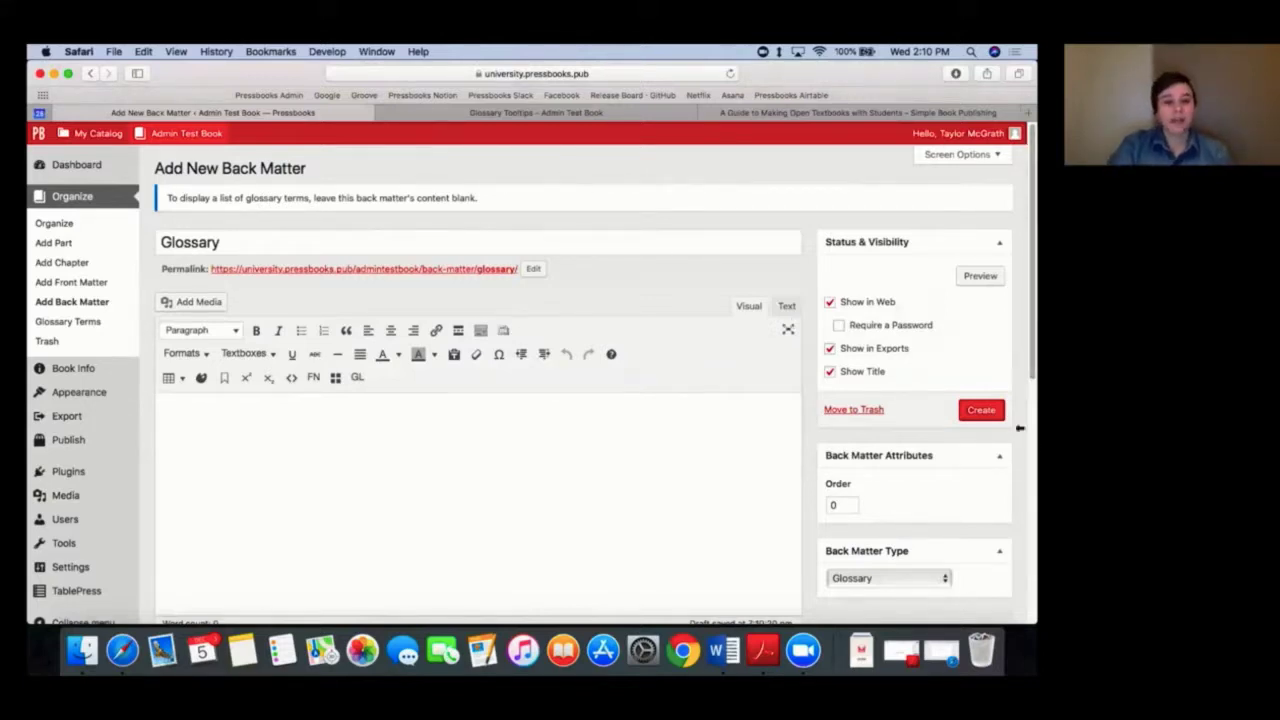
left_click(981, 410)
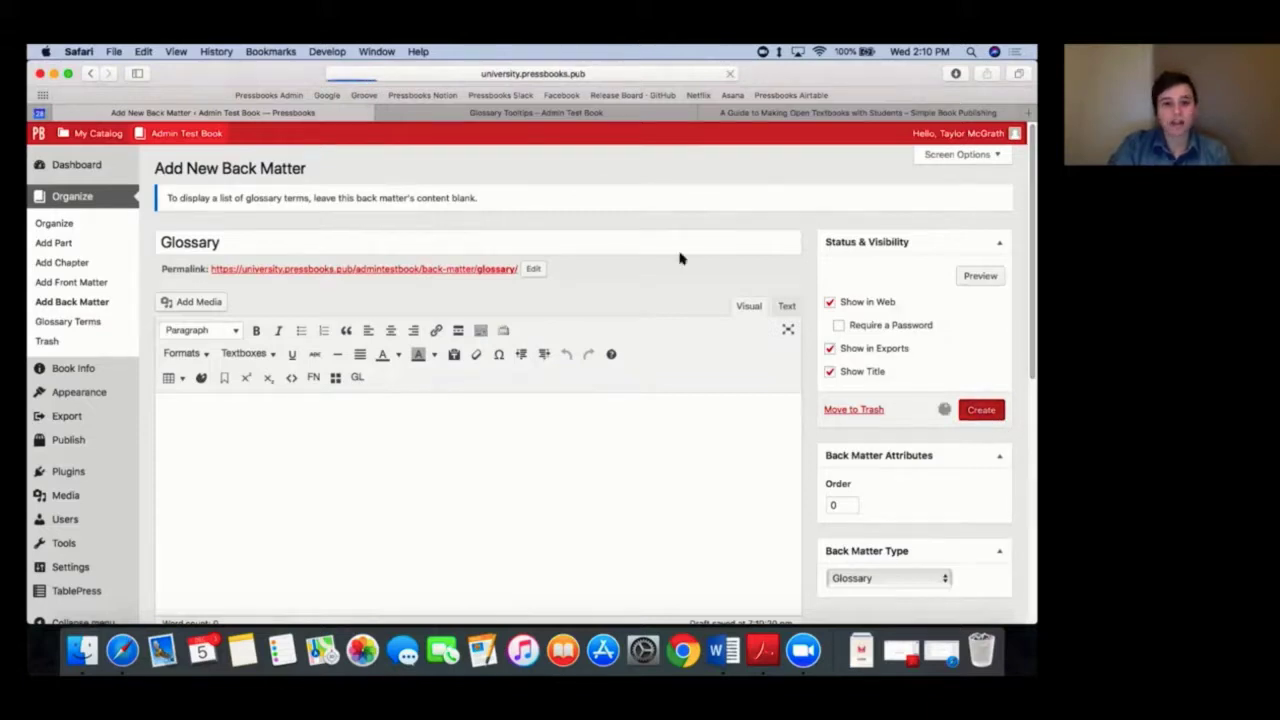
Step: View the published Glossary back matter in a separate tab and read through its terms and definitions
right_click(291, 136)
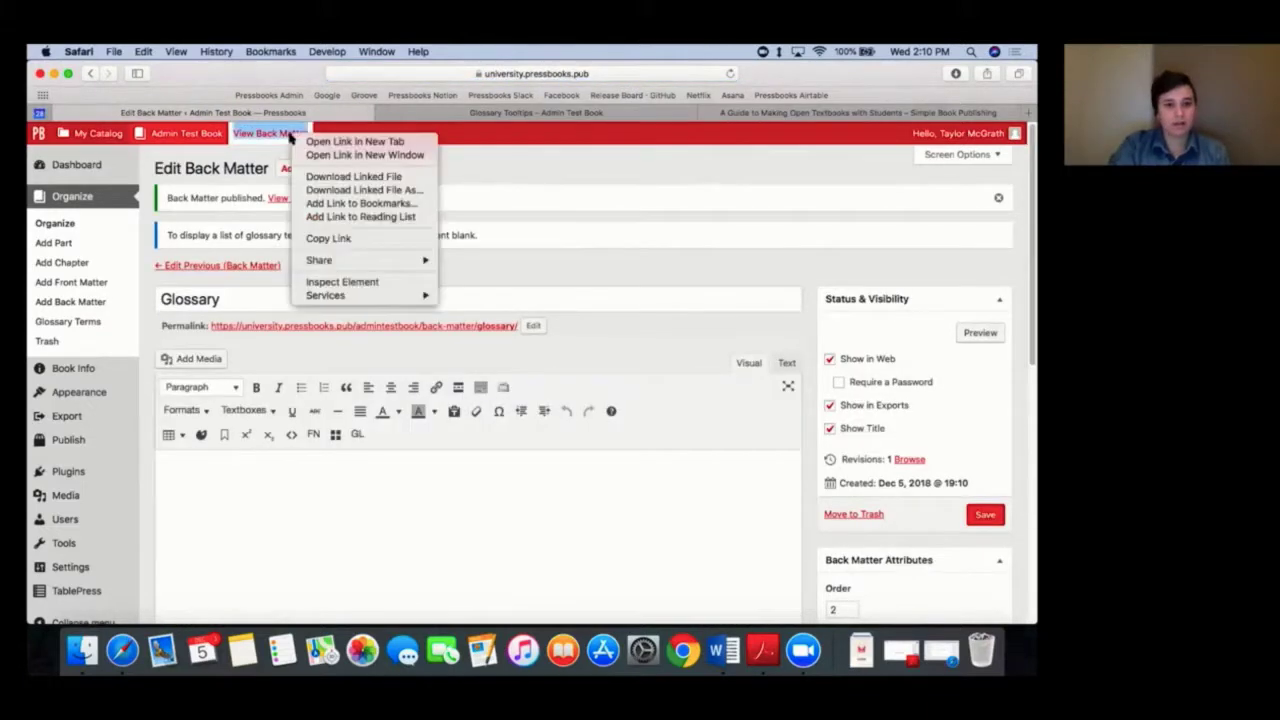
left_click(318, 141)
left_click(640, 116)
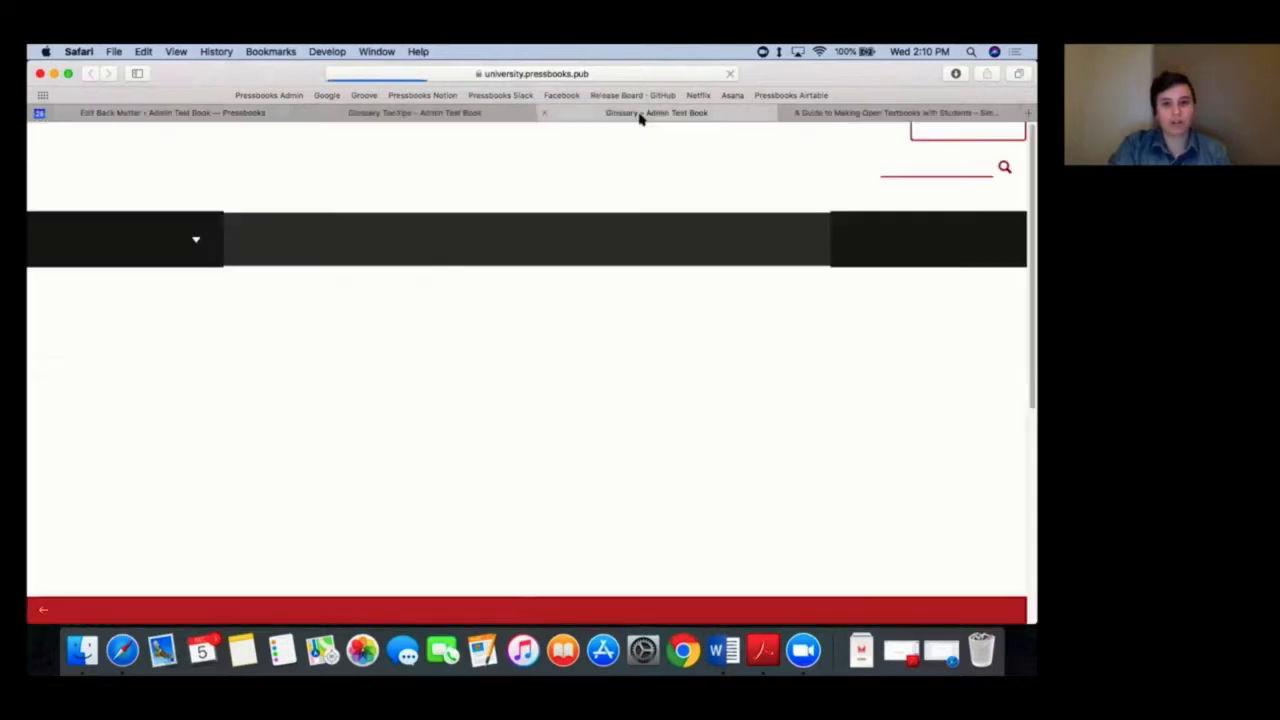
scroll(614, 329, "down", 2)
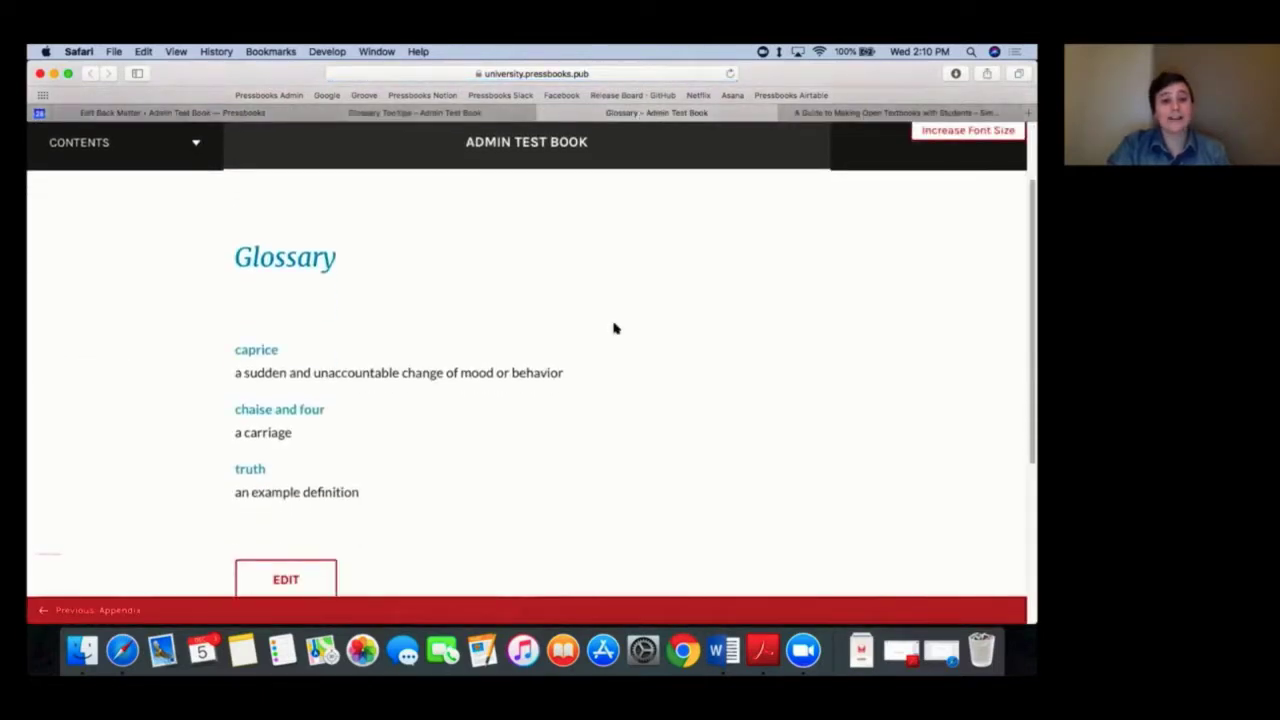
scroll(614, 329, "down", 1)
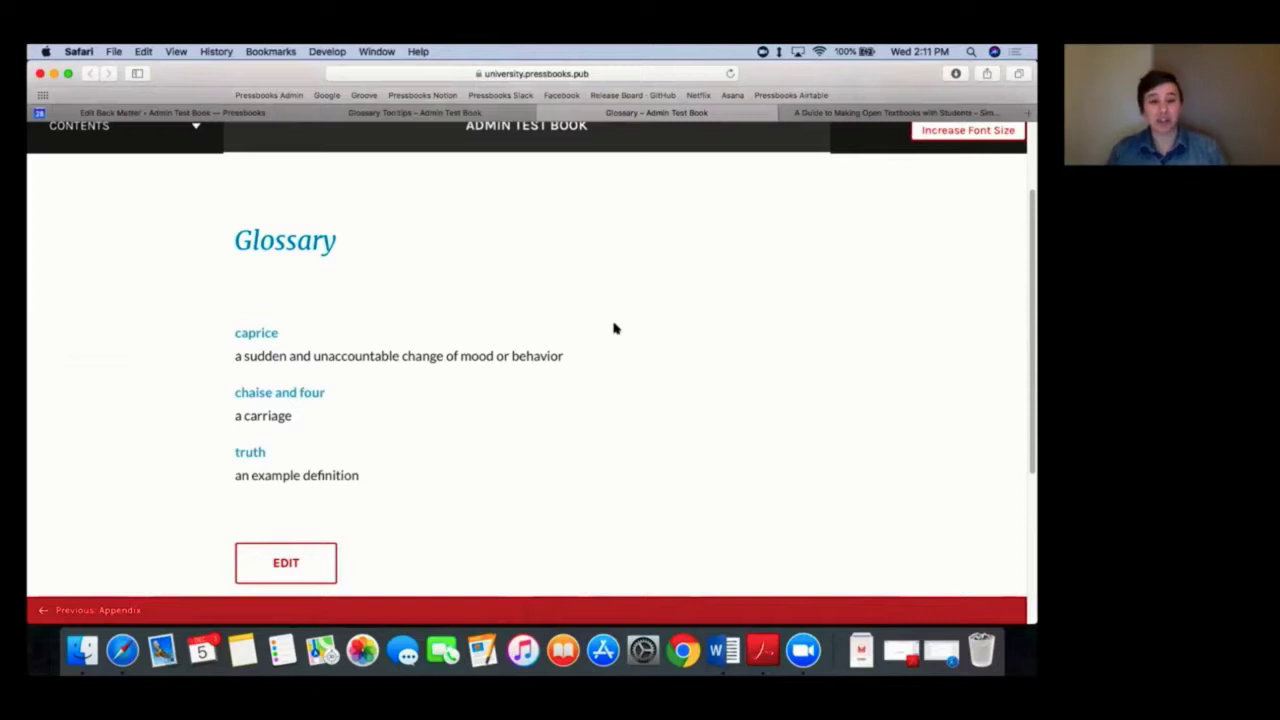
Step: Compare the linked terms in the published Glossary Tooltips chapter with the list on the published Glossary page
left_click(476, 114)
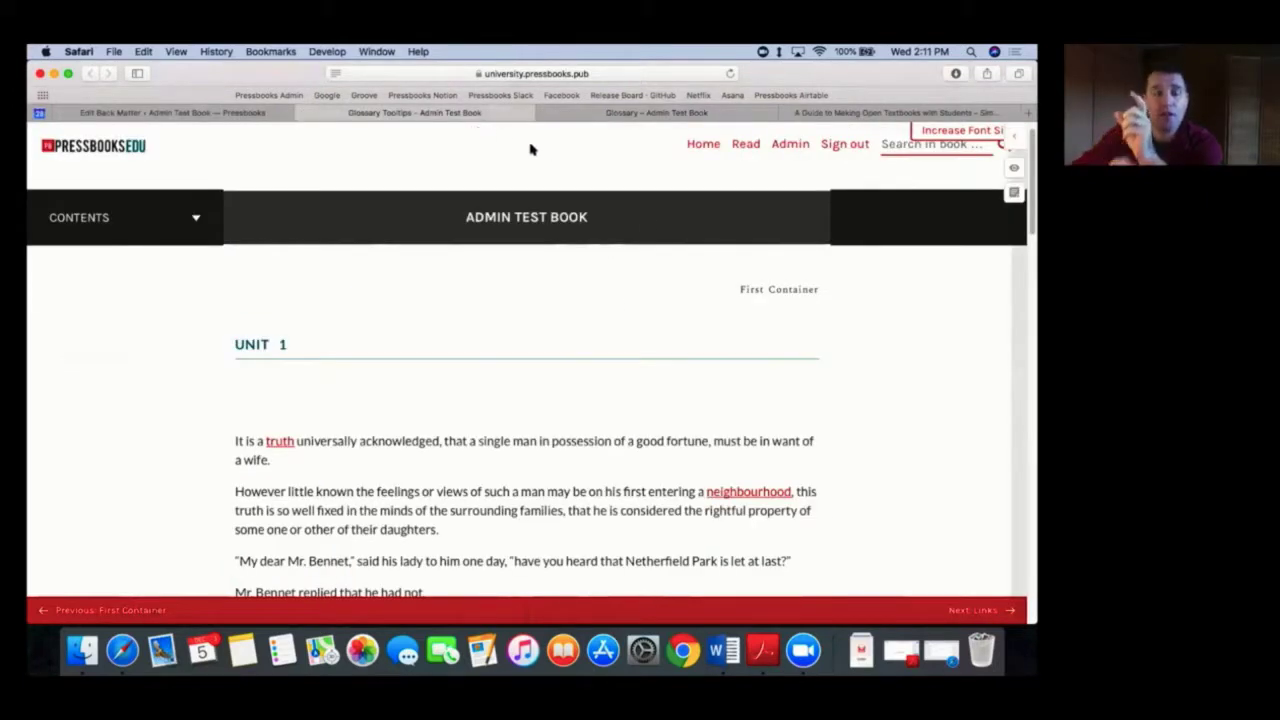
left_click(643, 114)
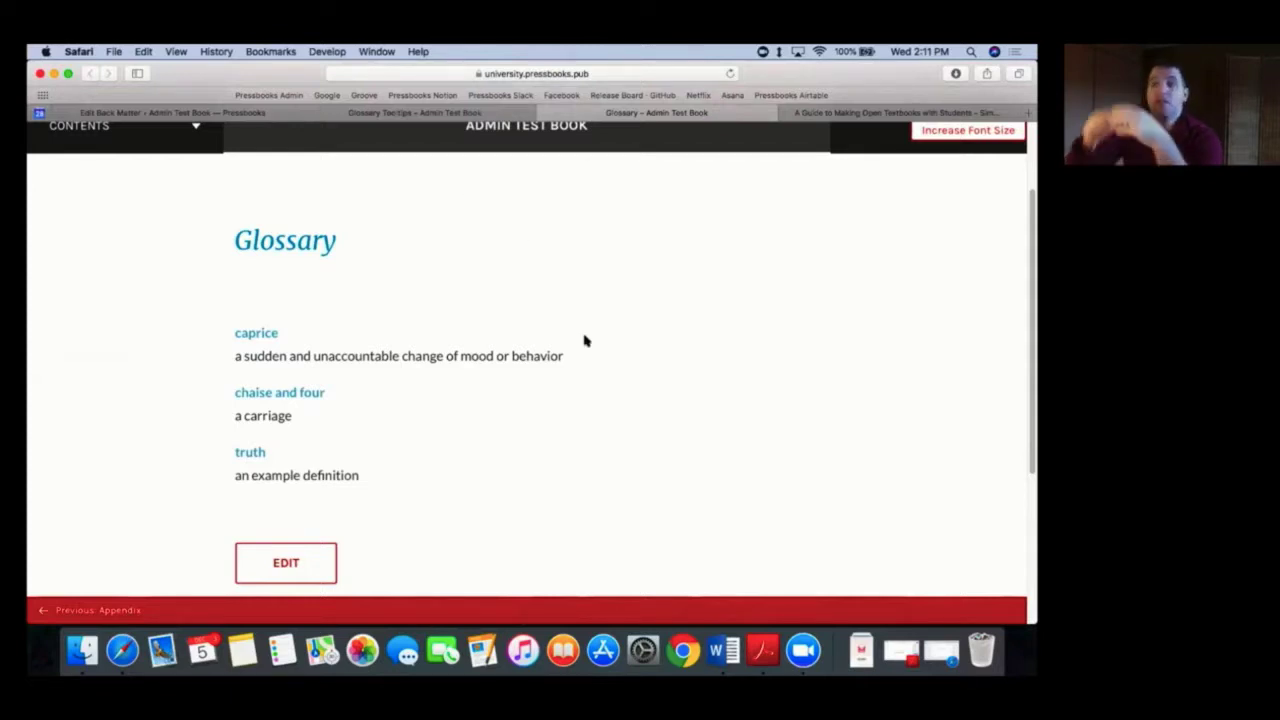
left_click(420, 116)
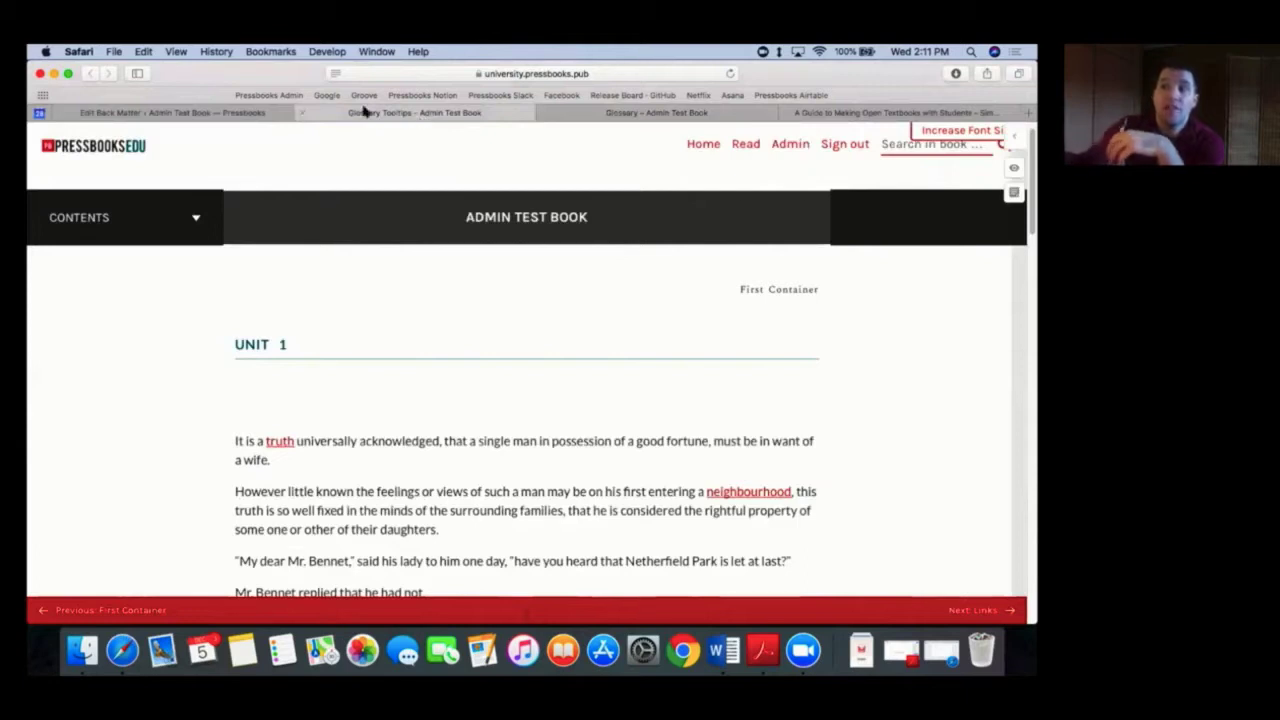
Step: Change the Glossary back matter's title to "Not a Glossary" and check its back matter type
left_click(253, 116)
scroll(557, 457, "down", 2)
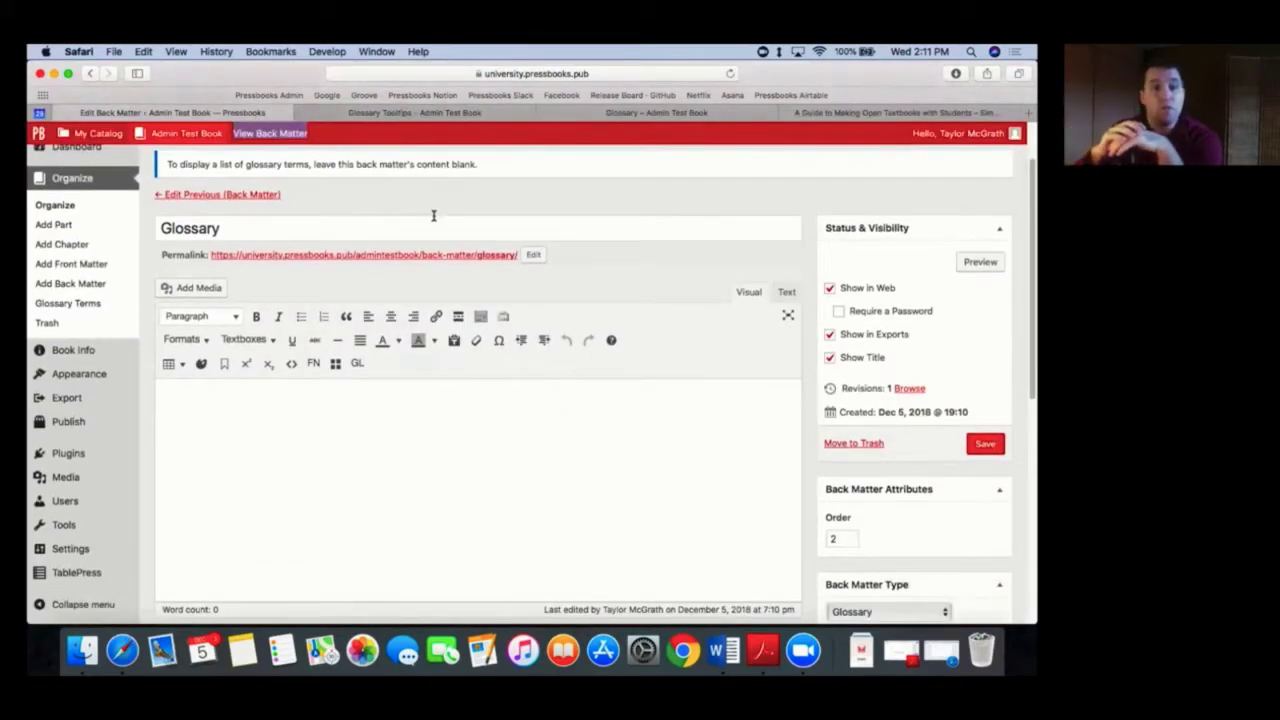
left_click(165, 226)
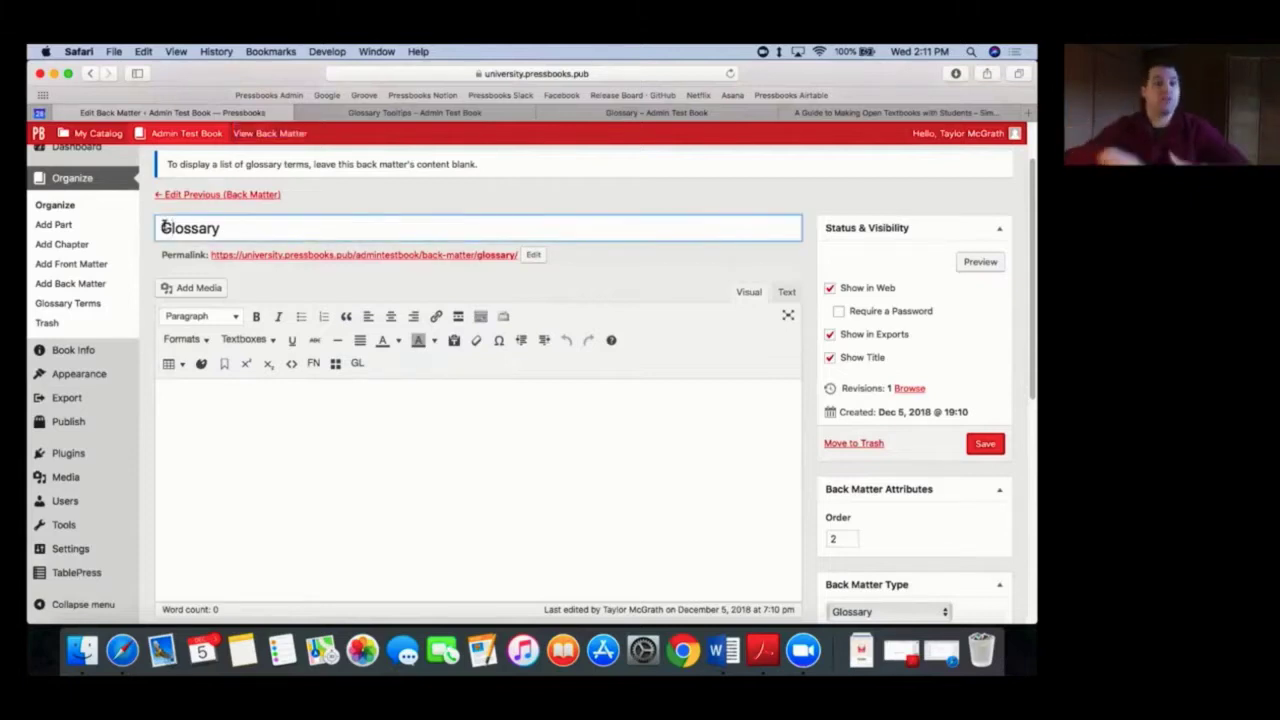
type("Not a")
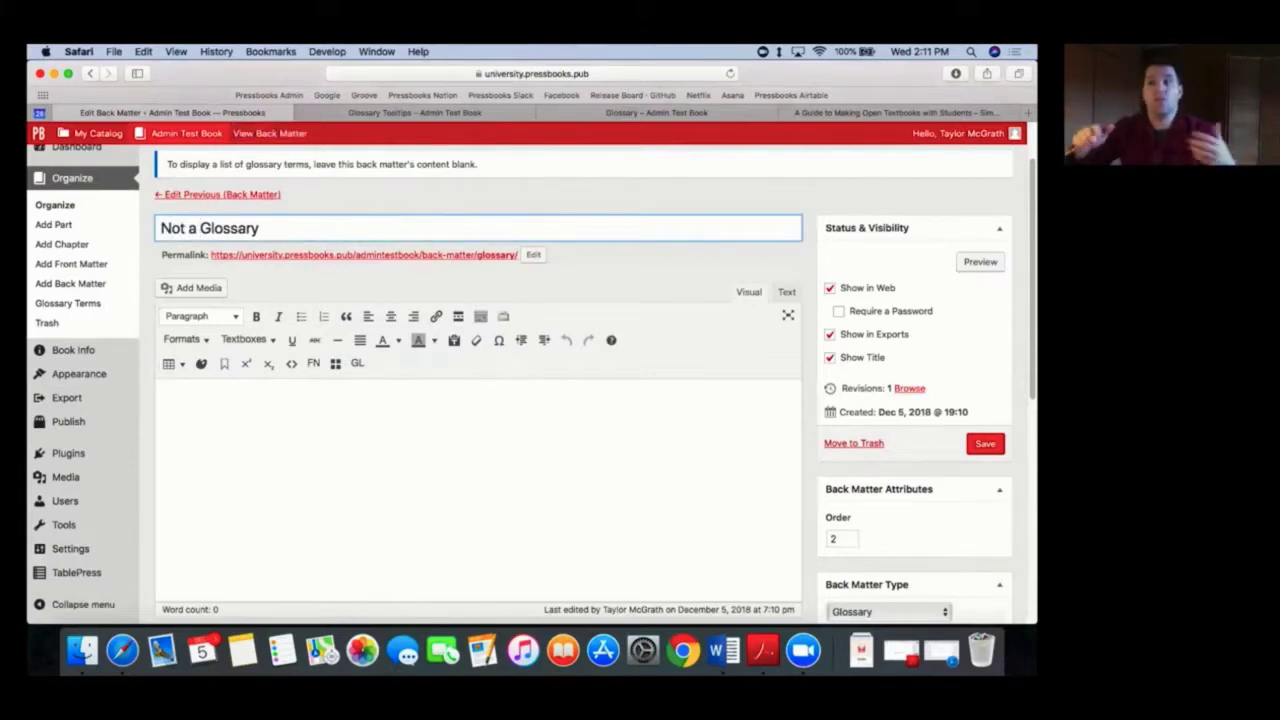
left_click(672, 296)
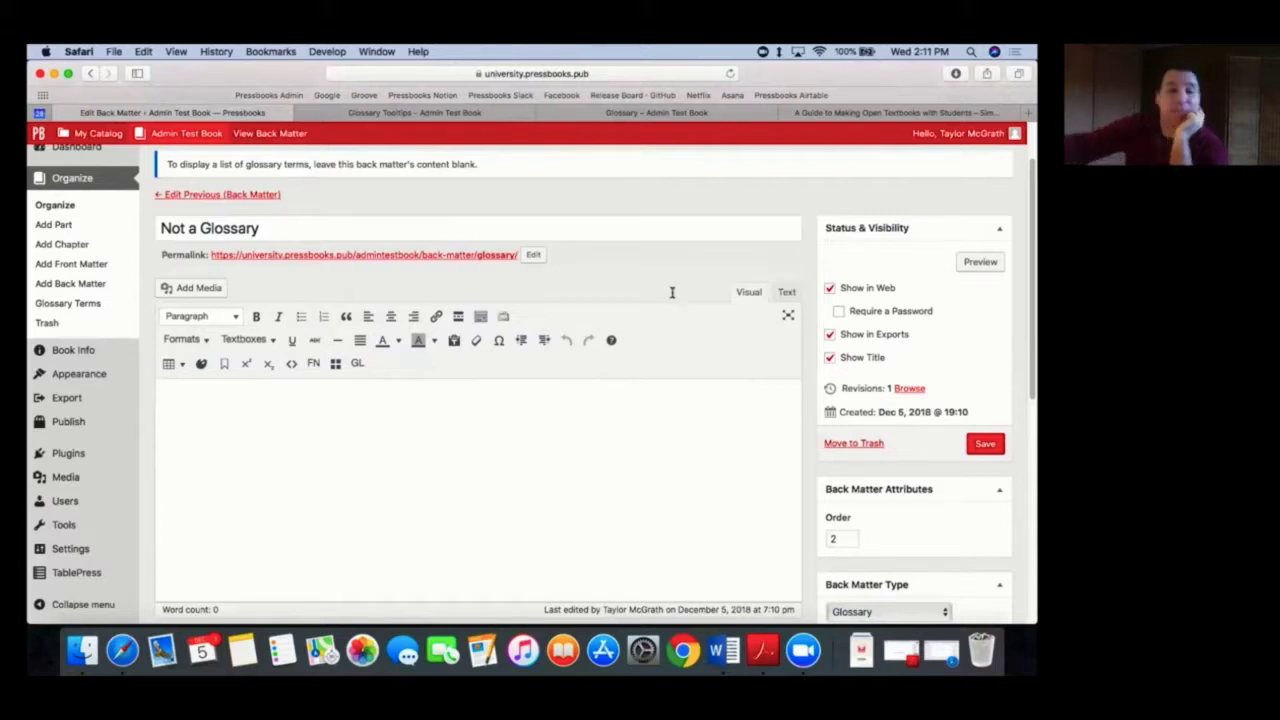
scroll(886, 500, "down", 3)
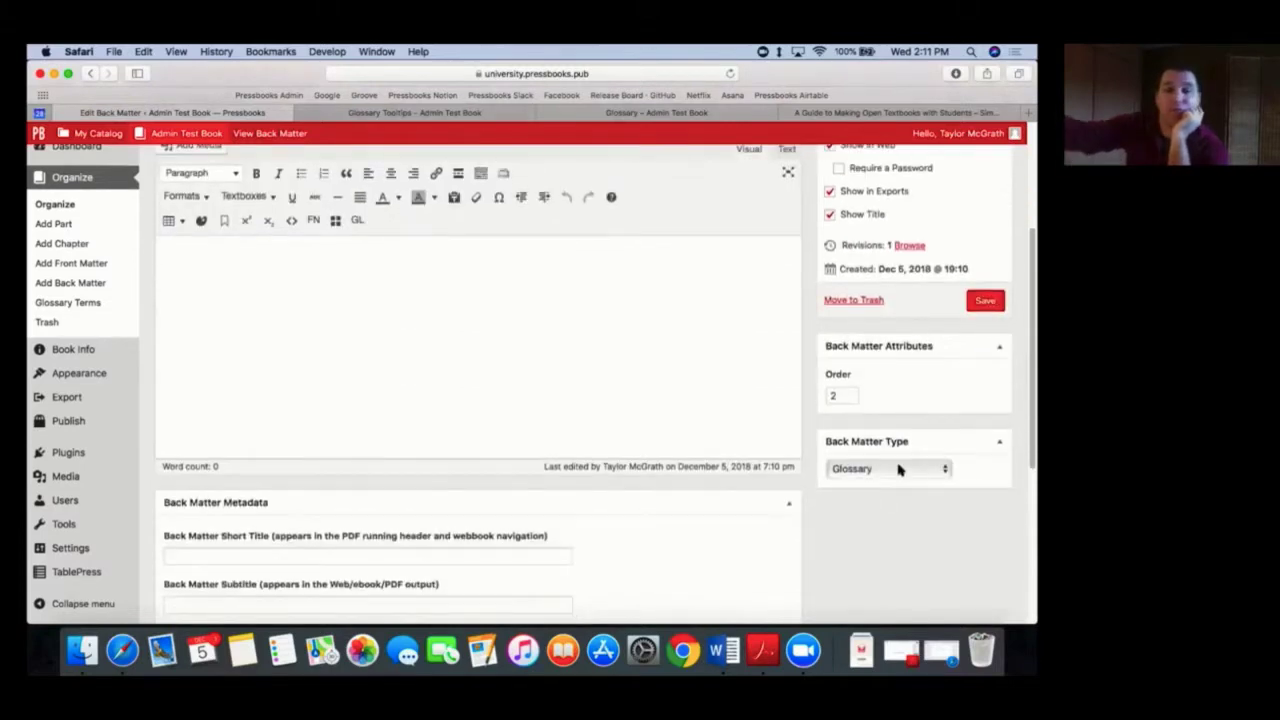